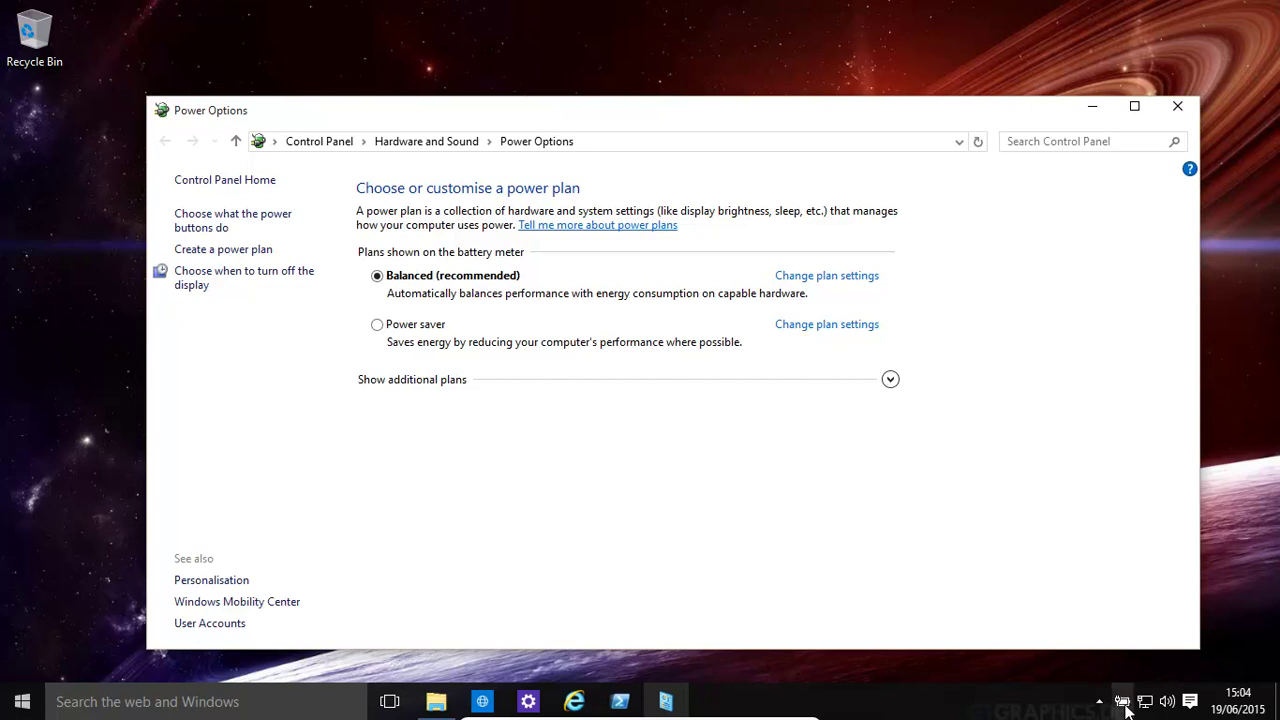
# Open Power Options from the battery icon's menu and make High performance the active plan.
pyautogui.moveTo(1120, 702)
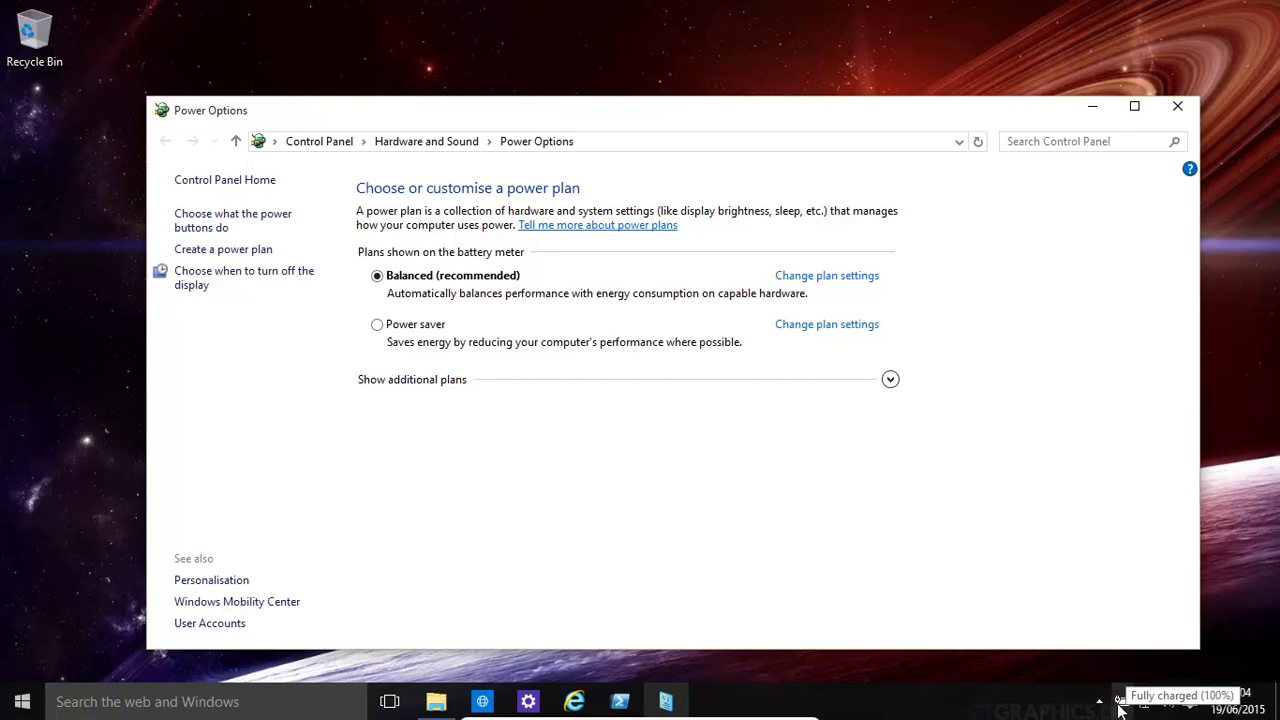
pyautogui.rightClick(1120, 705)
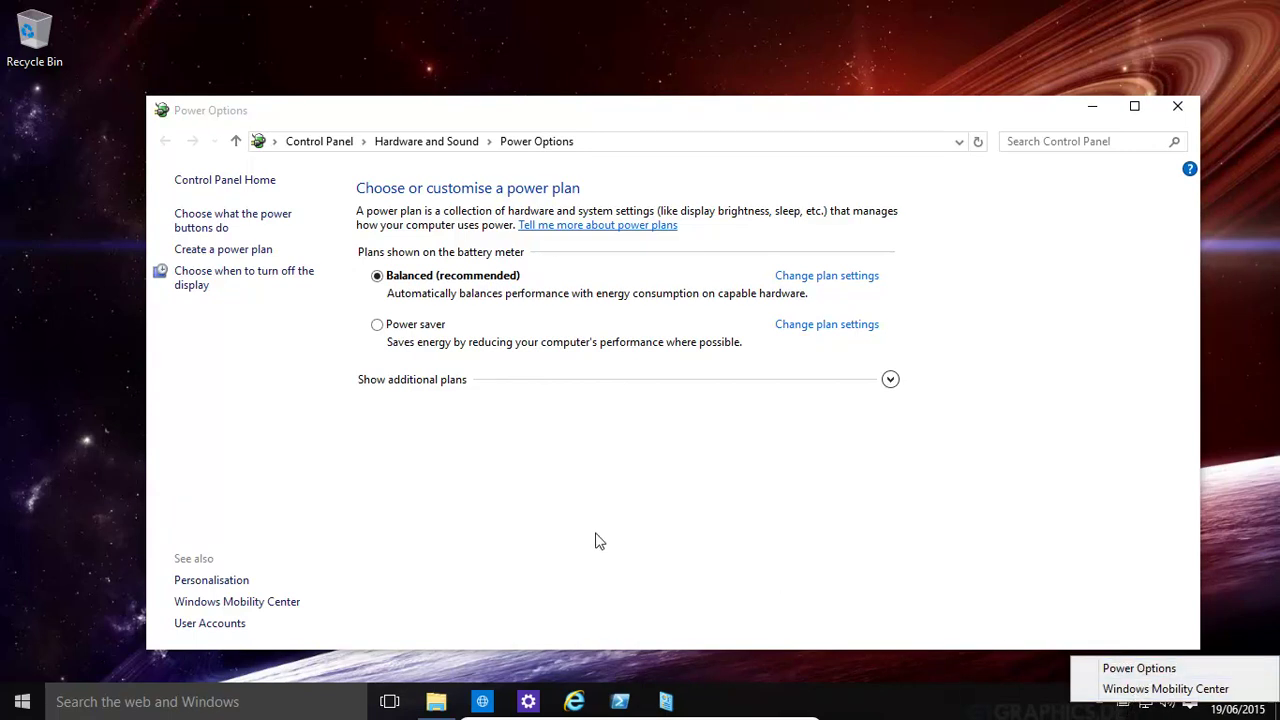
pyautogui.click(652, 497)
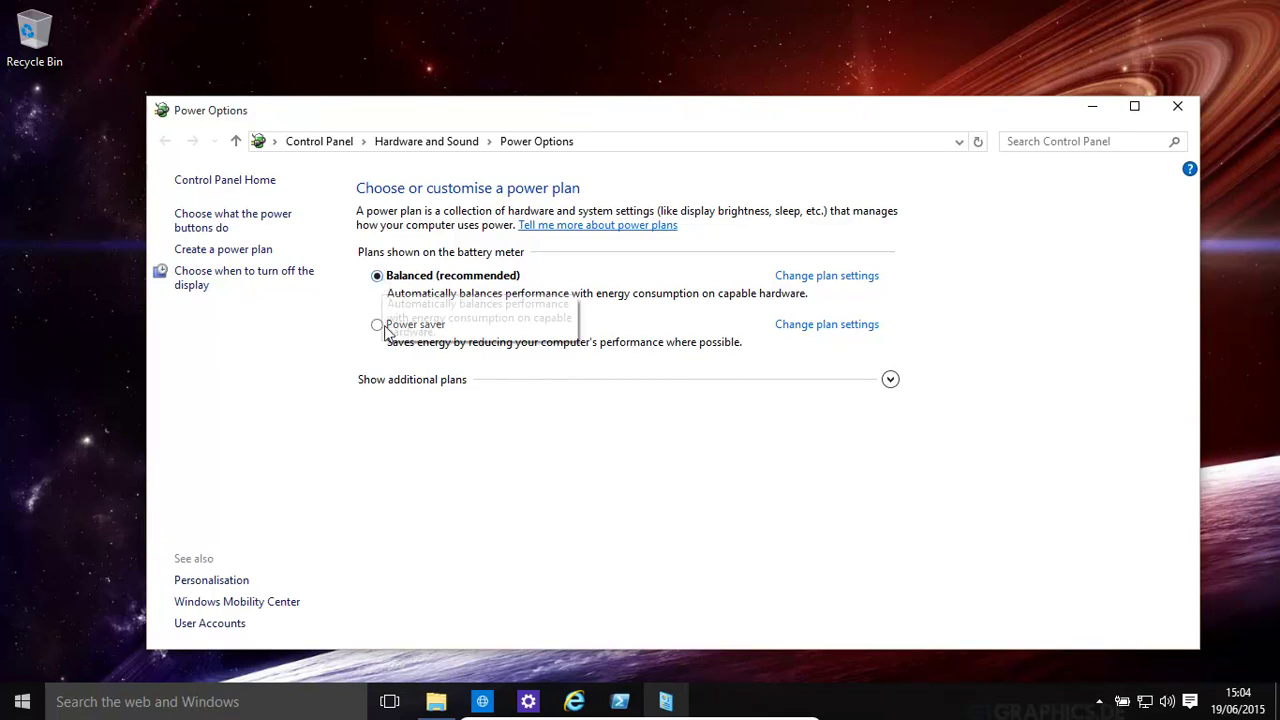
pyautogui.click(890, 380)
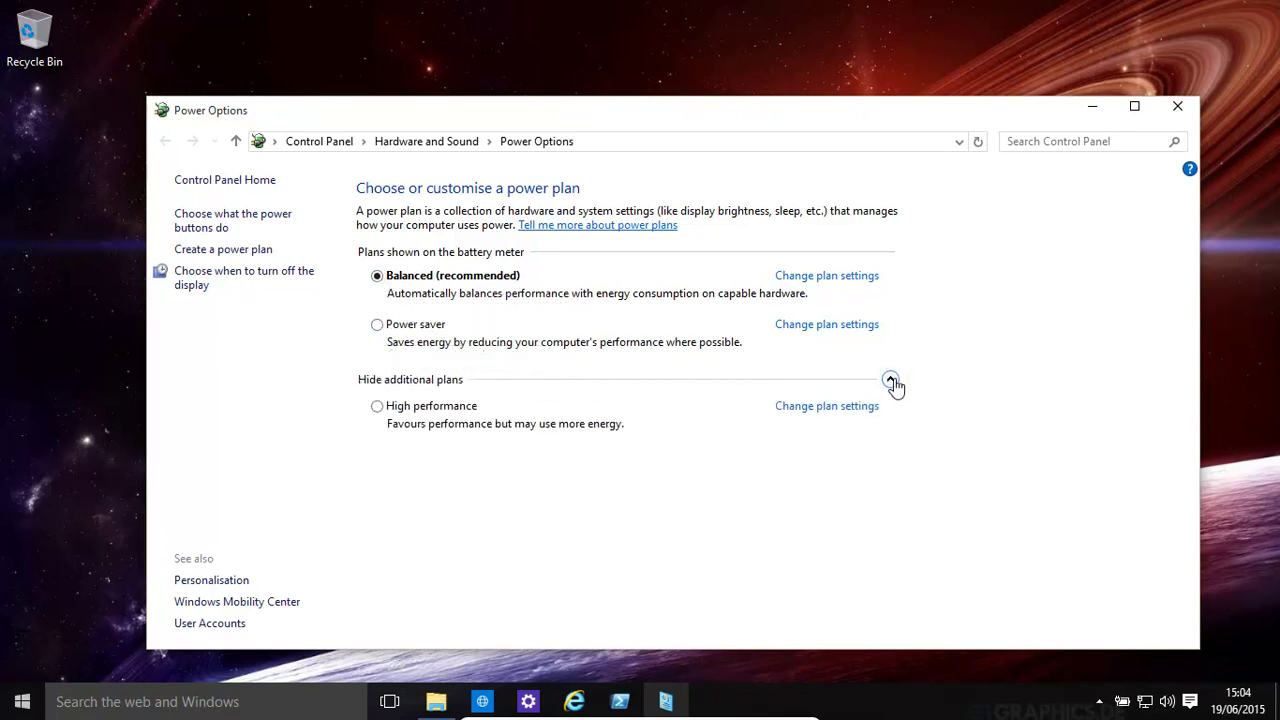
pyautogui.click(377, 407)
# Unlock the power-button settings, view the on-battery choices without changing them, and go back.
pyautogui.click(245, 214)
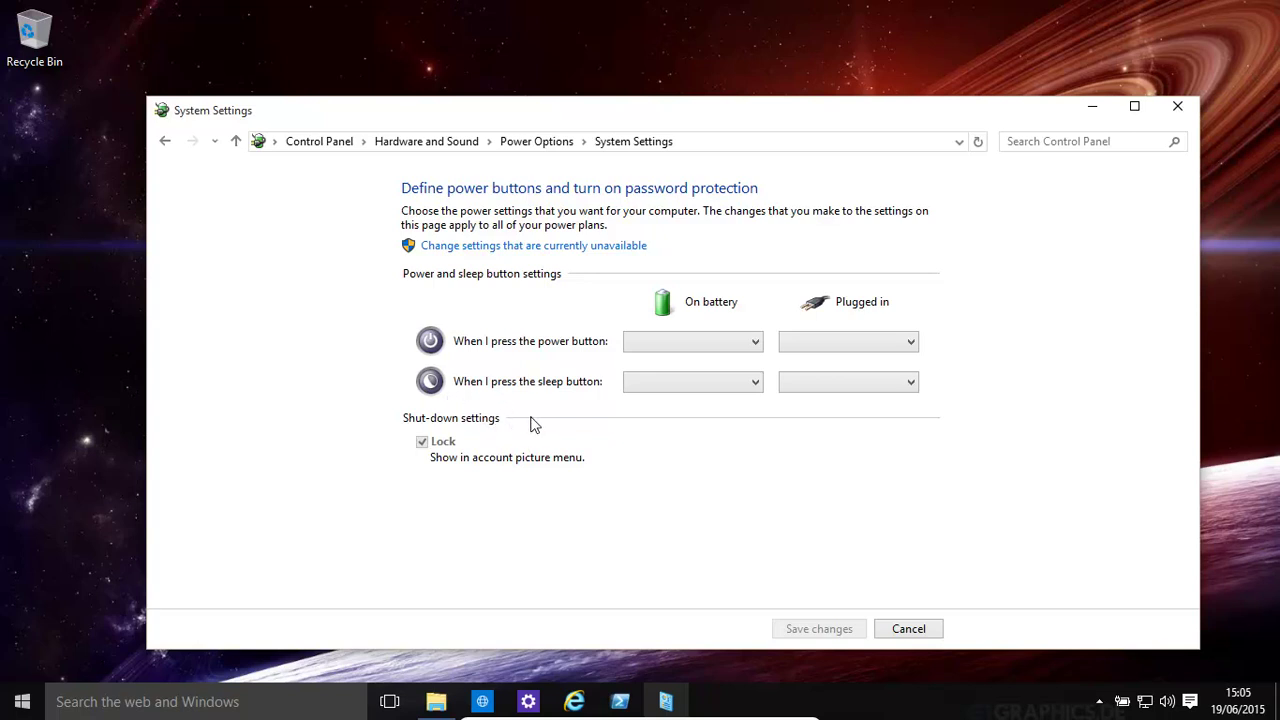
pyautogui.click(458, 245)
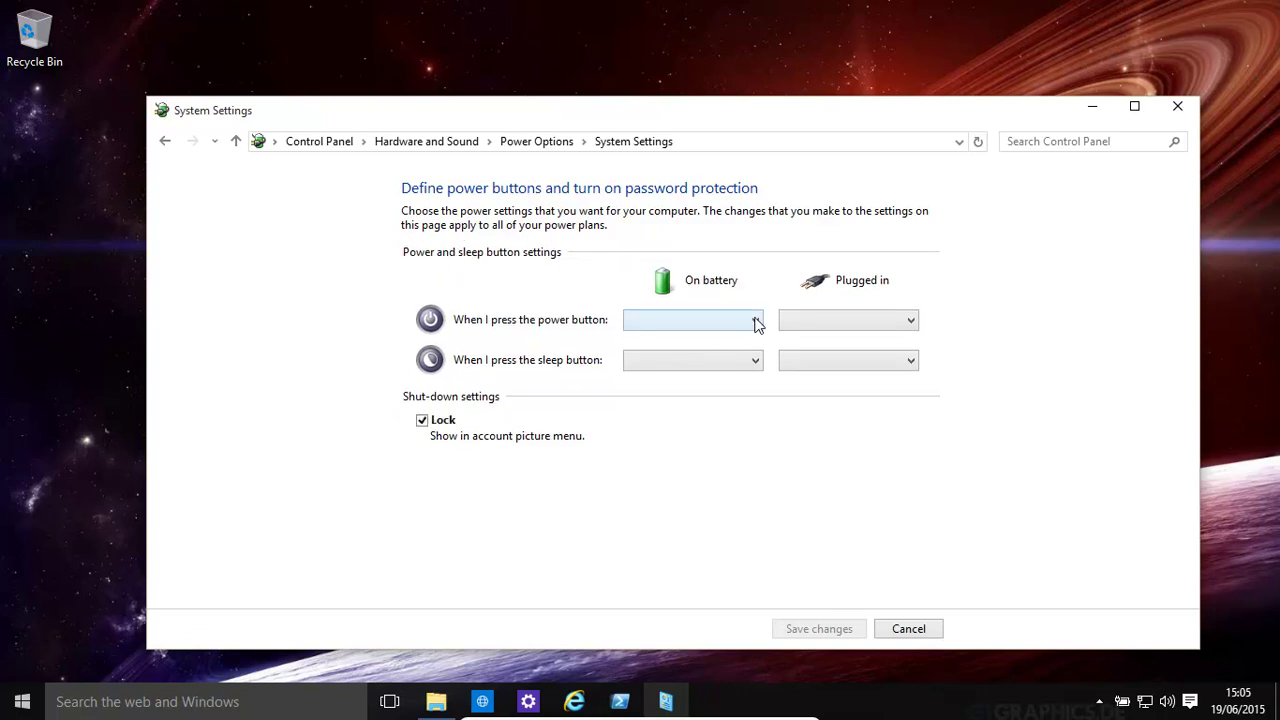
pyautogui.click(756, 324)
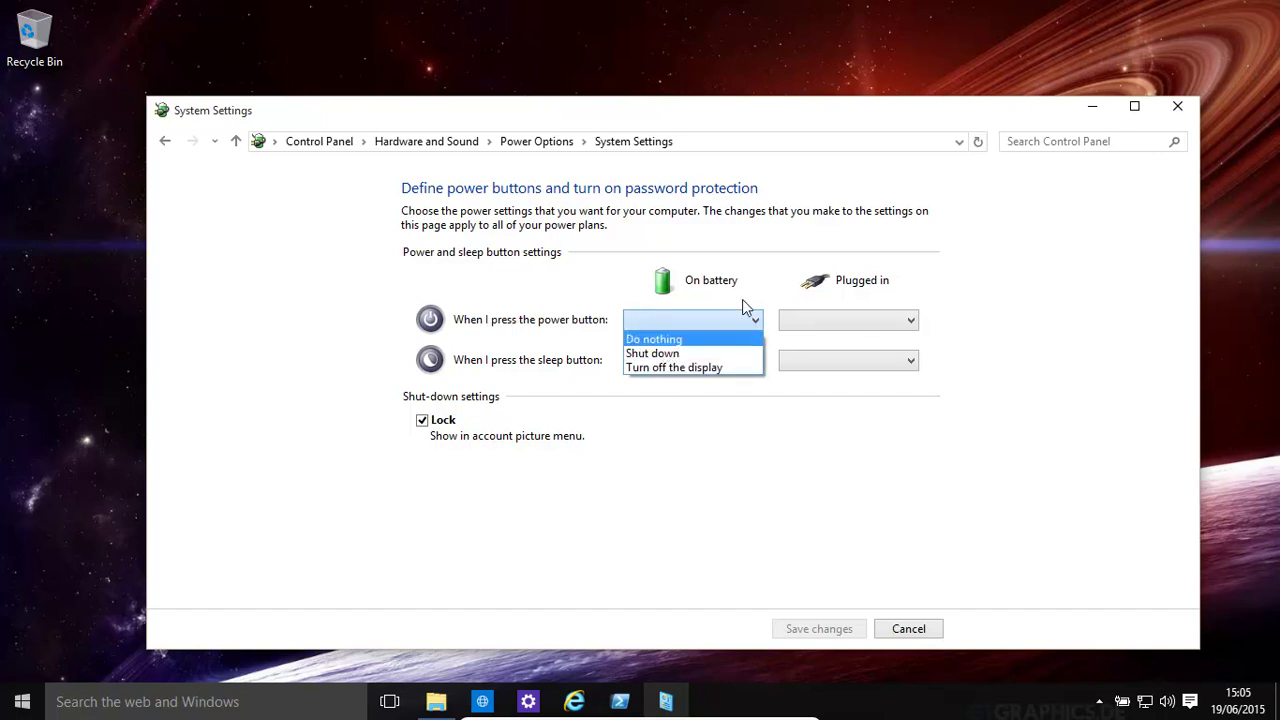
pyautogui.click(806, 288)
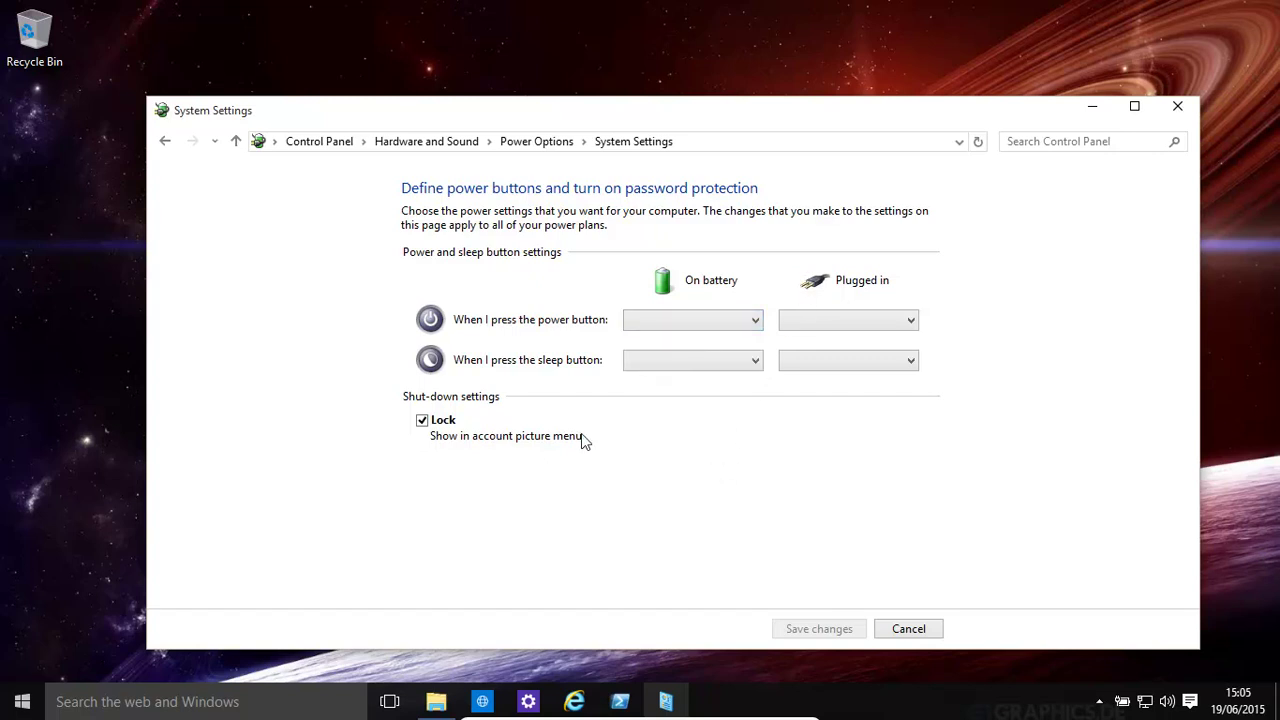
pyautogui.click(166, 143)
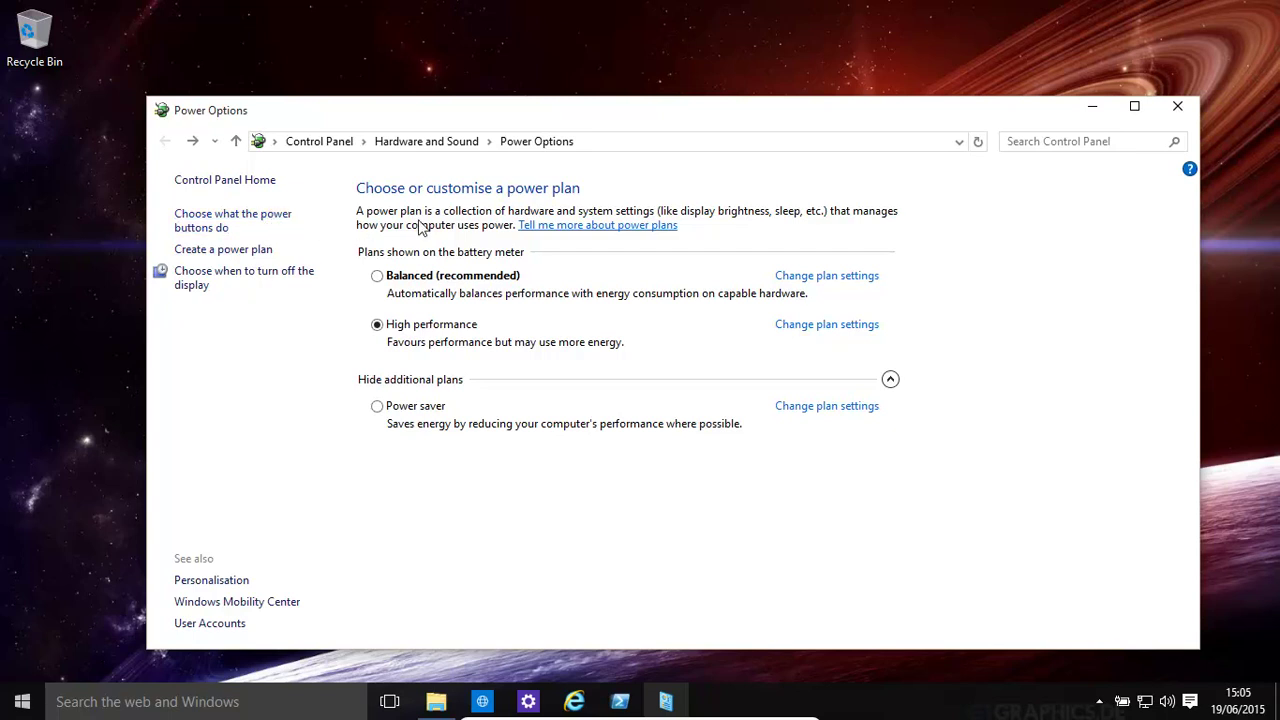
# Open the High performance plan's settings and then its advanced power settings.
pyautogui.click(846, 324)
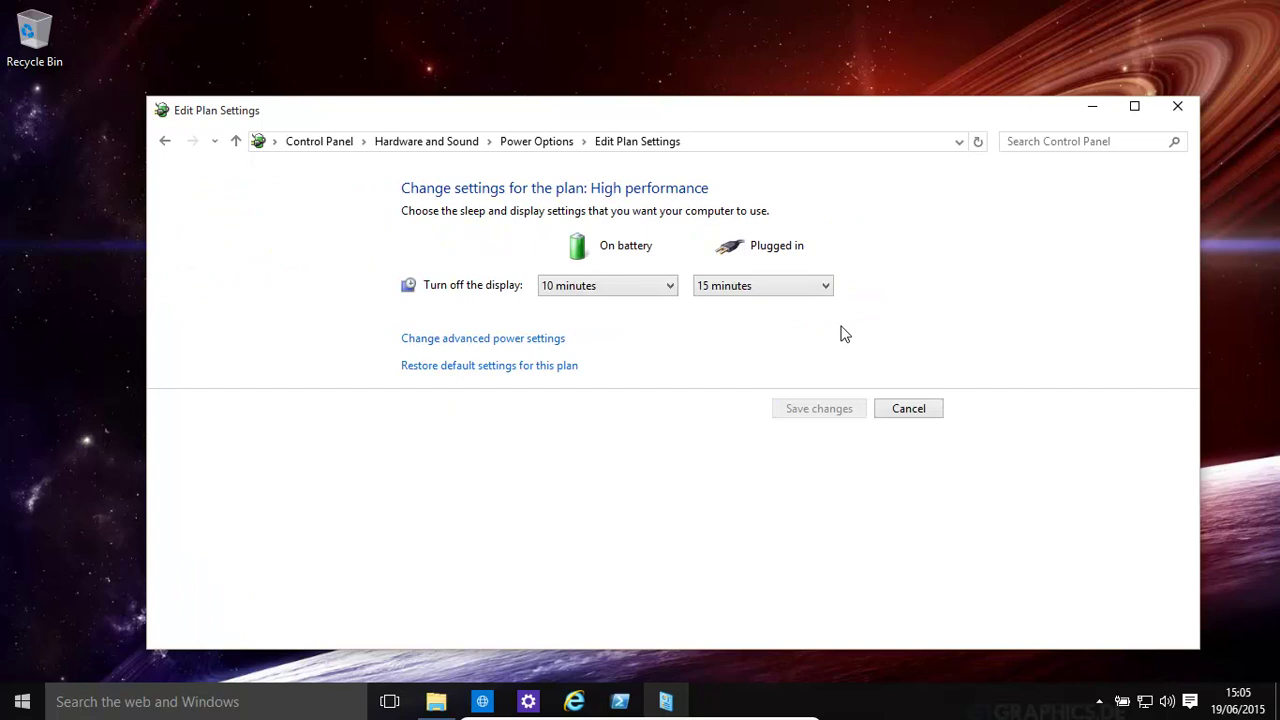
pyautogui.click(522, 342)
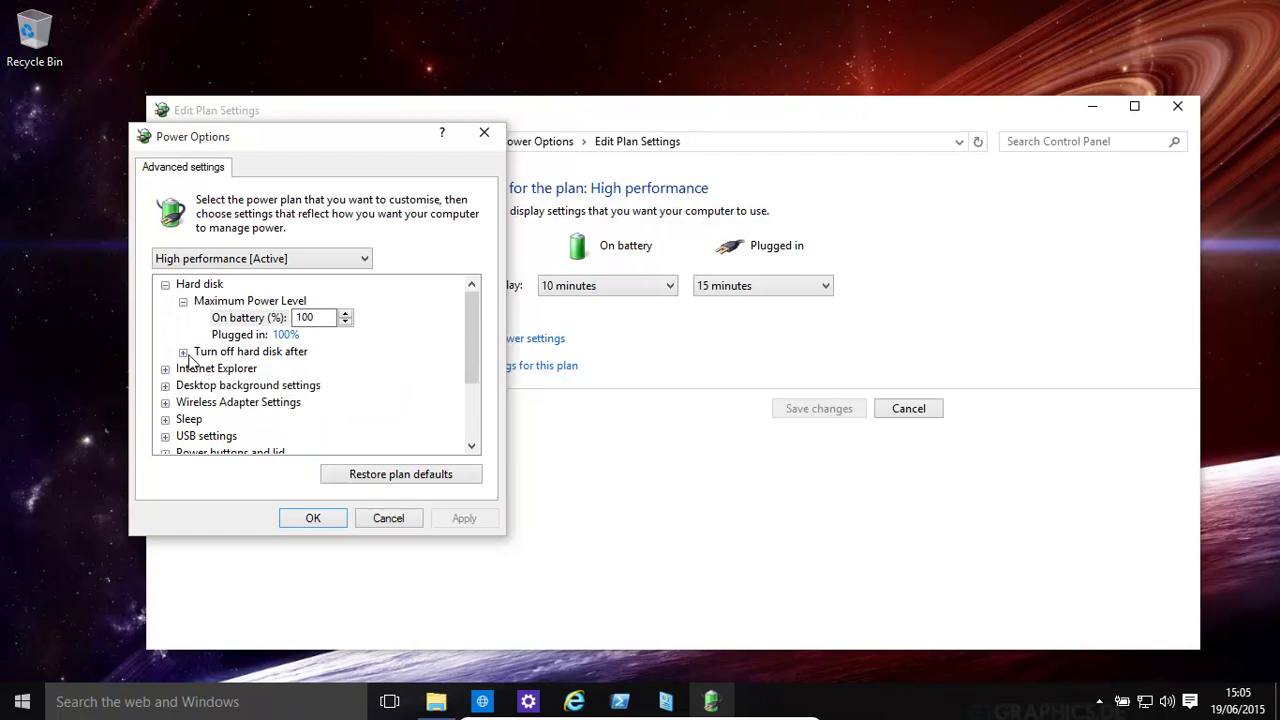
# Expand and collapse the Hard disk and Internet Explorer categories to review them.
pyautogui.click(184, 354)
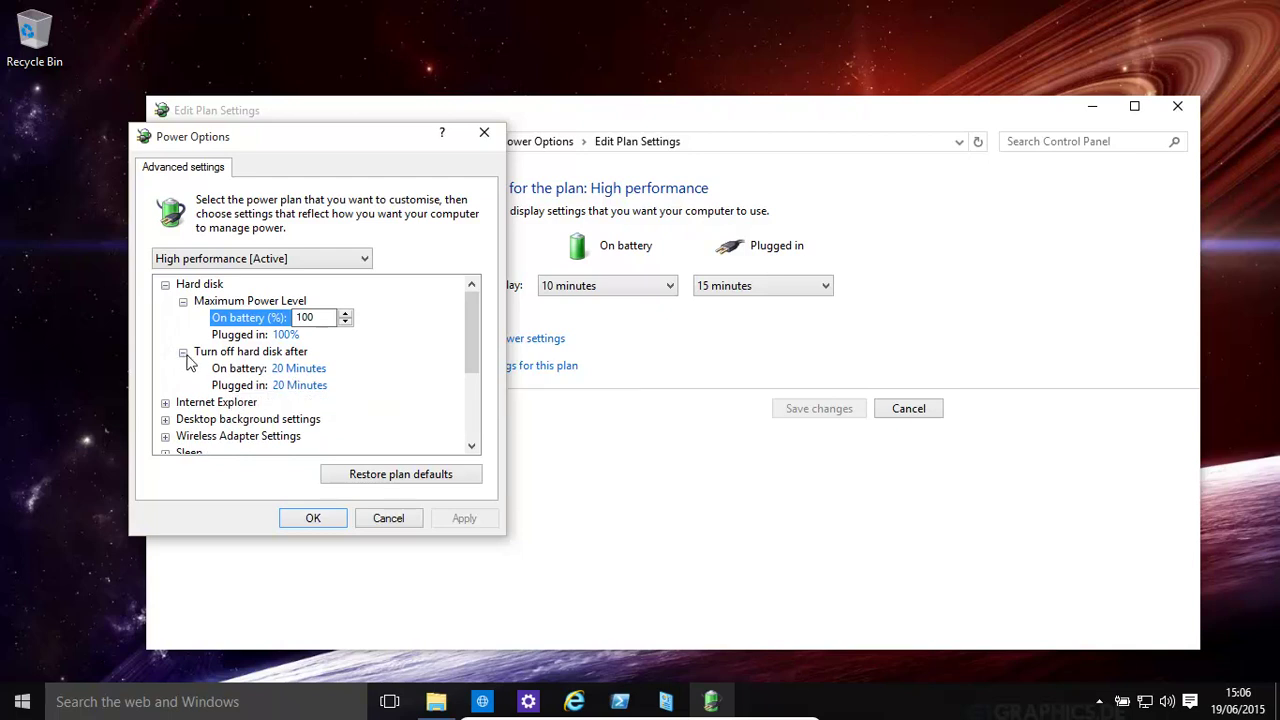
pyautogui.click(183, 352)
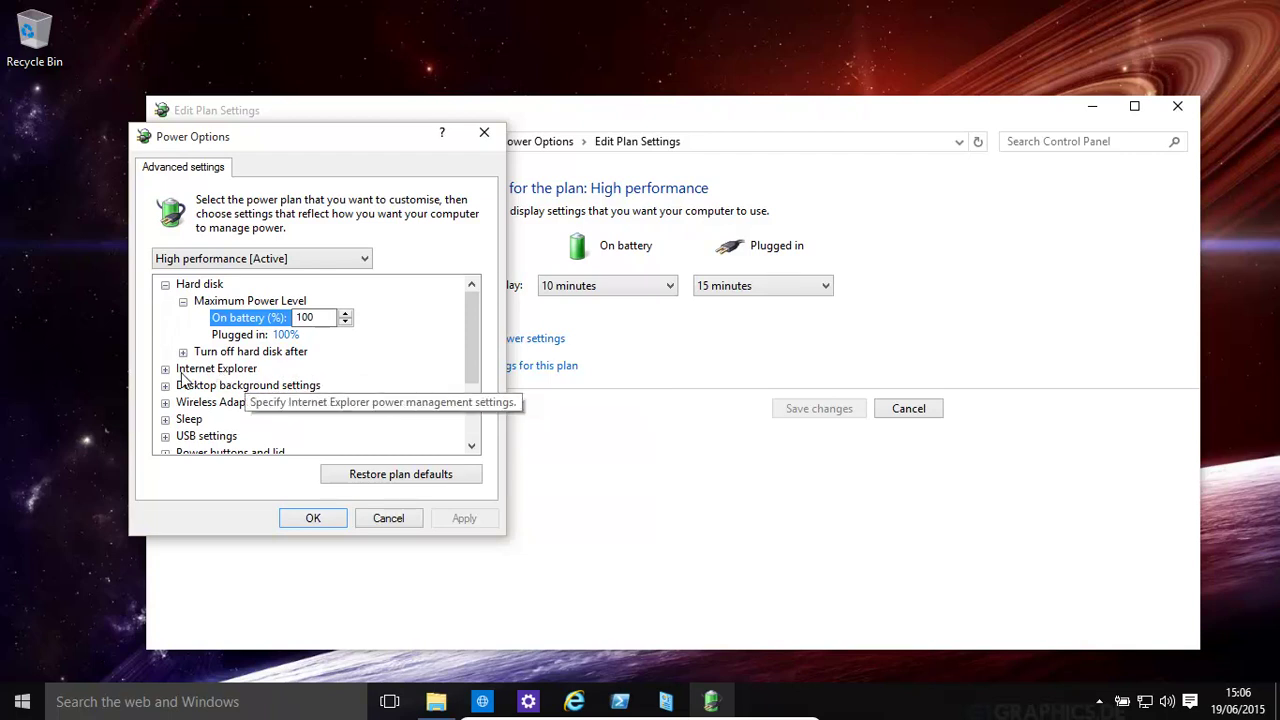
pyautogui.click(165, 369)
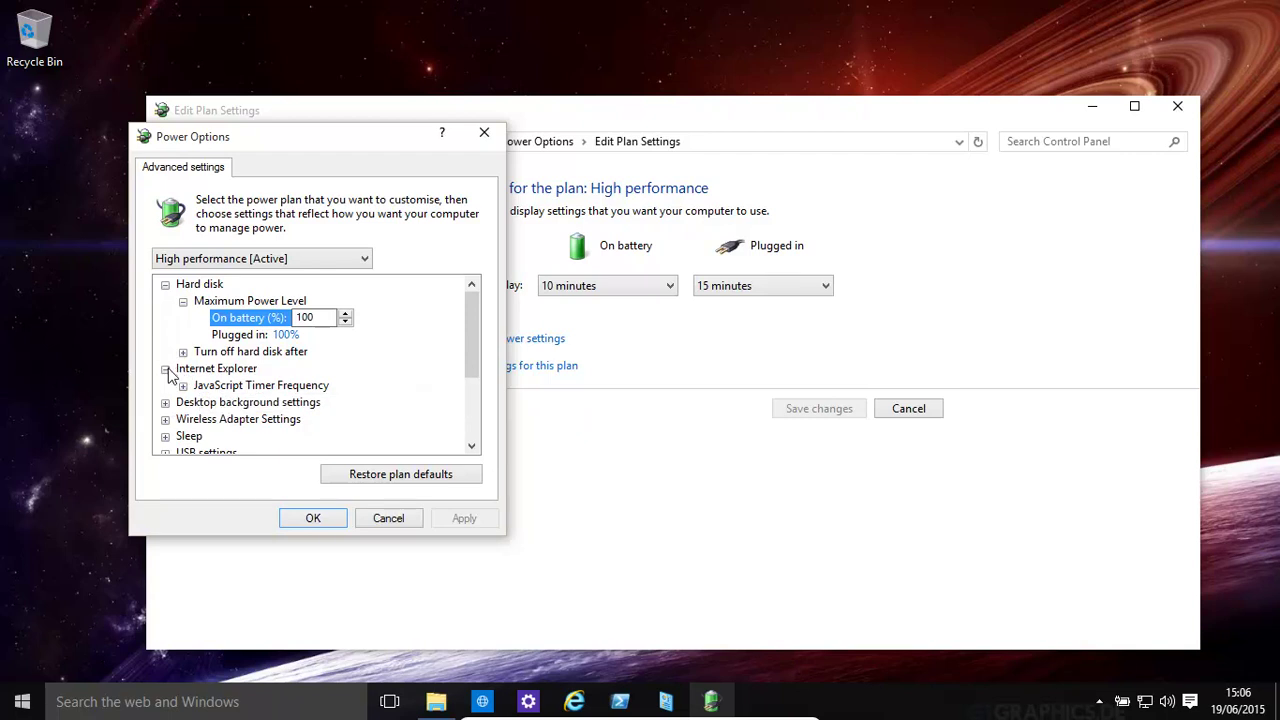
pyautogui.click(165, 369)
# Review the on-battery Desktop background Slide show options without changing them, then collapse the category.
pyautogui.click(165, 386)
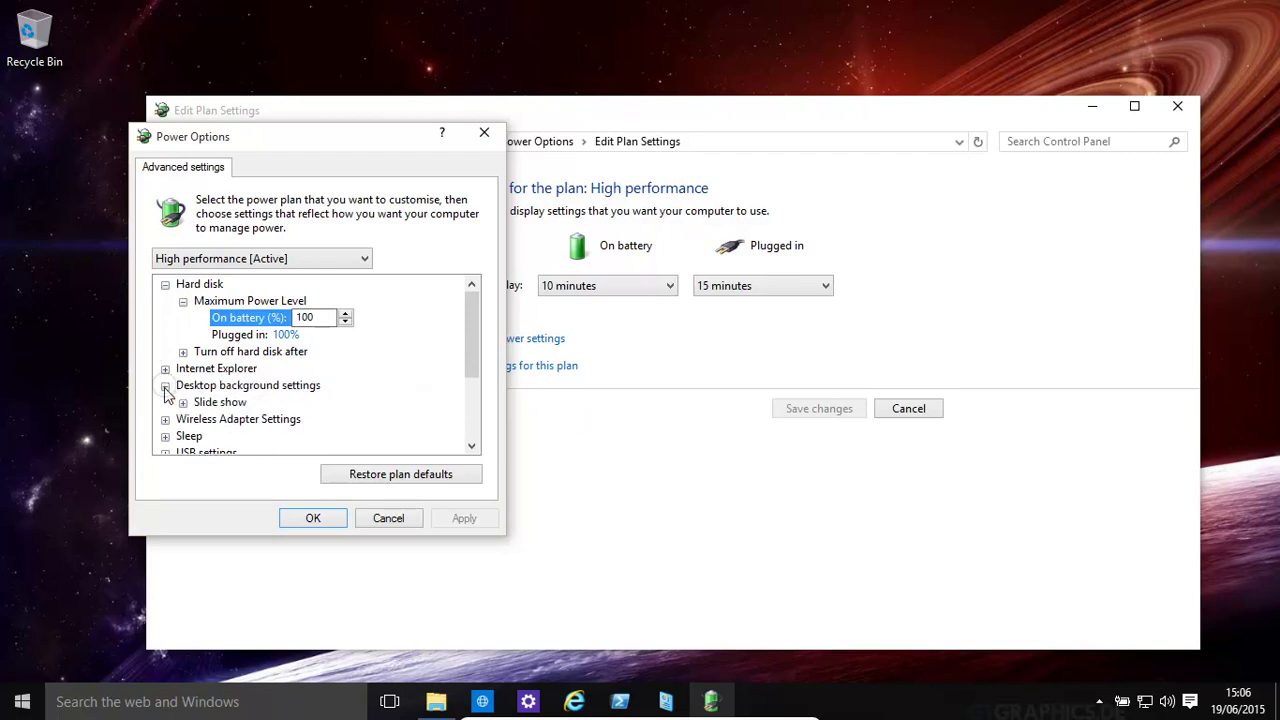
pyautogui.click(183, 402)
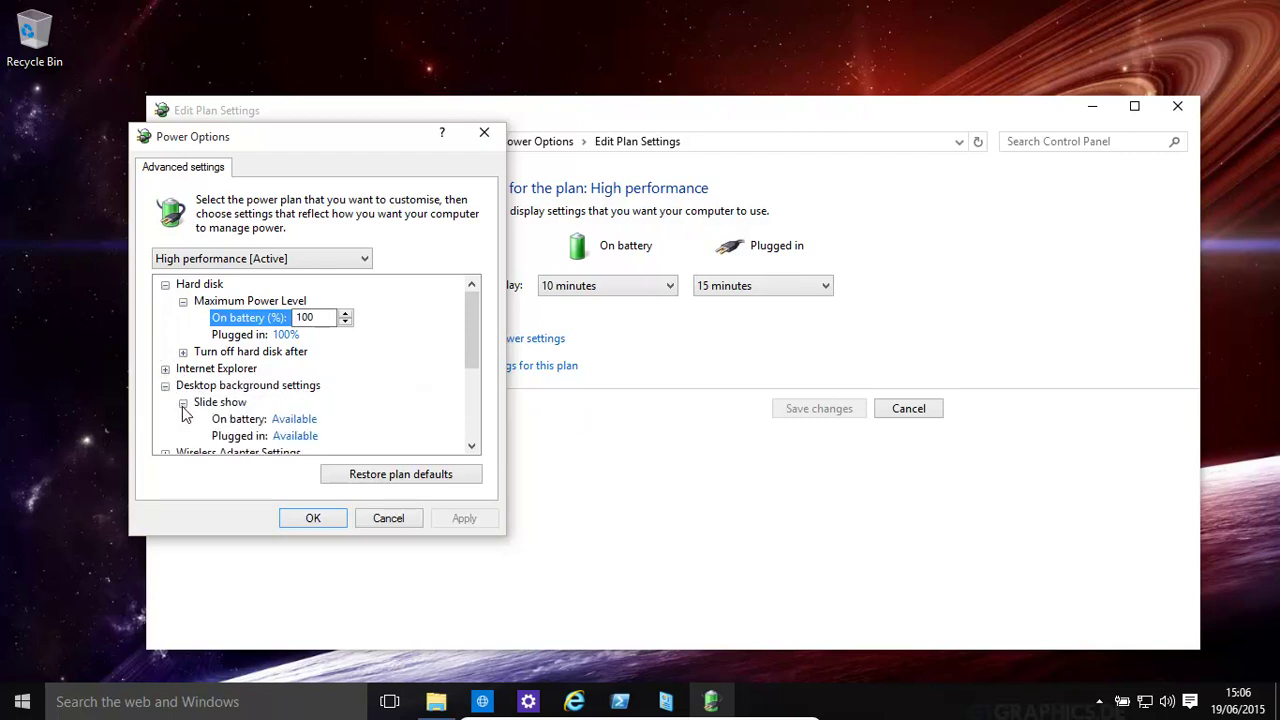
pyautogui.click(300, 421)
pyautogui.click(336, 420)
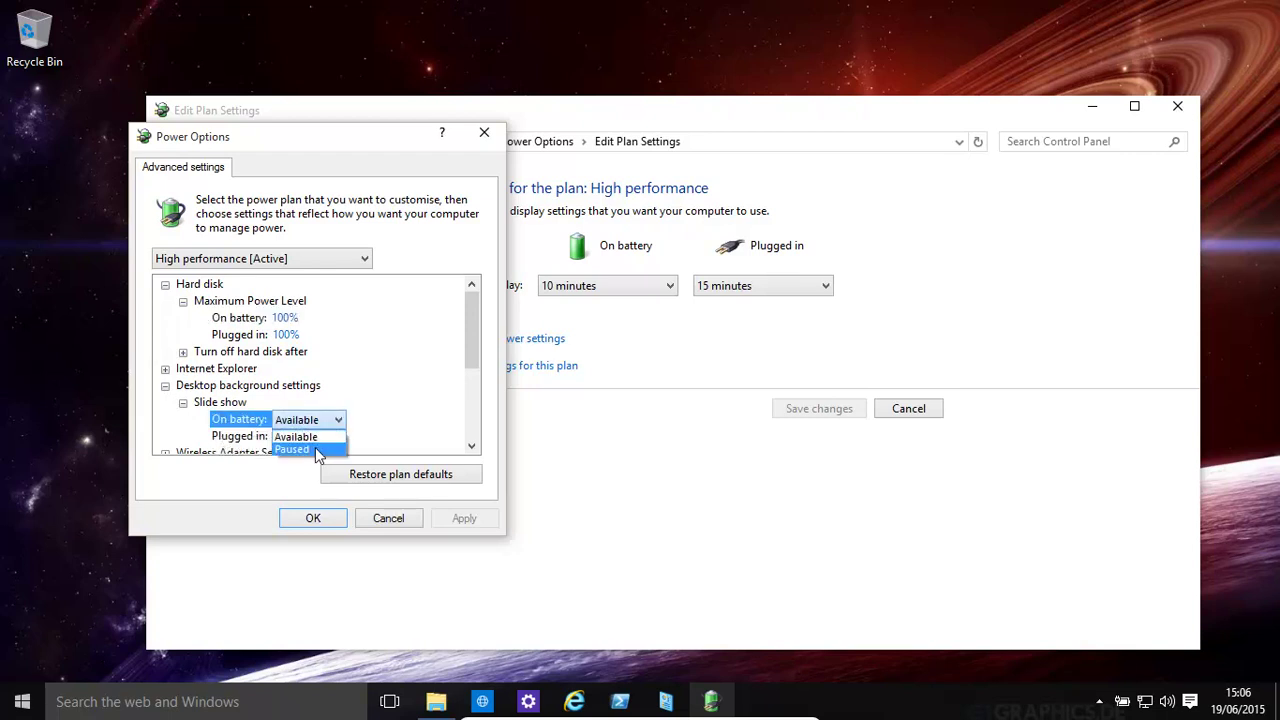
pyautogui.click(180, 388)
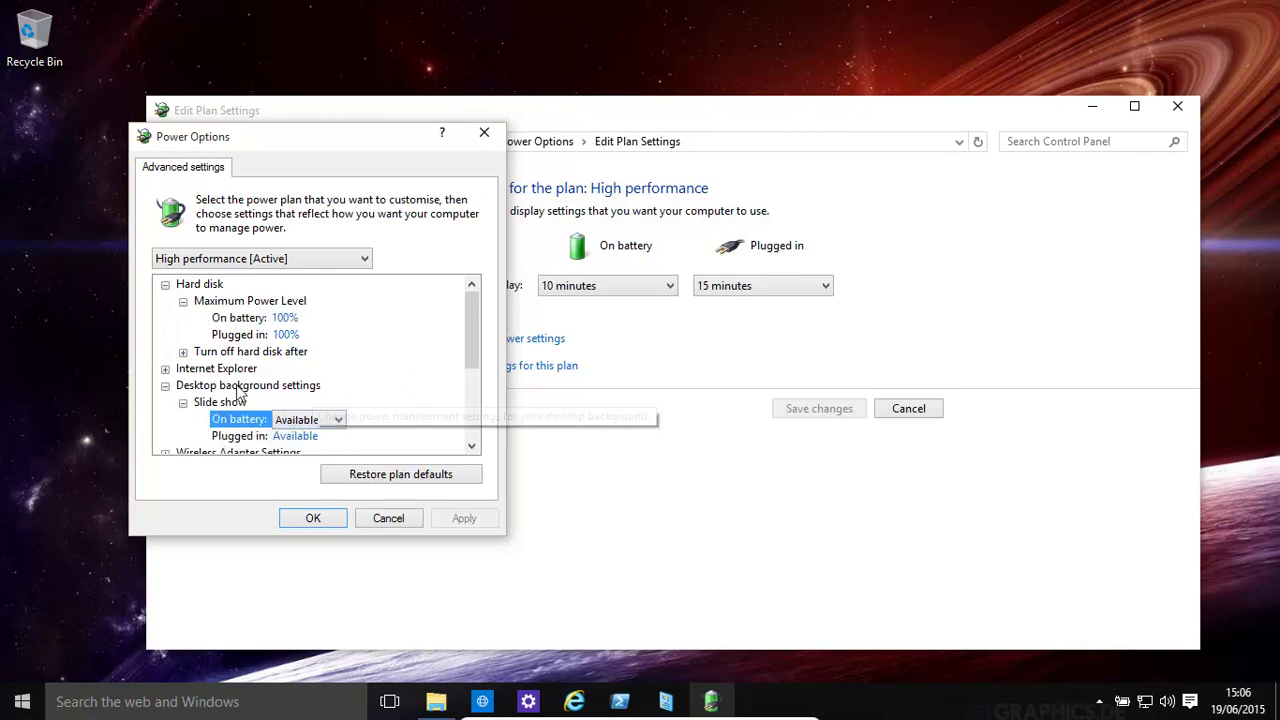
pyautogui.click(165, 385)
pyautogui.moveTo(467, 372); pyautogui.dragTo(463, 407)
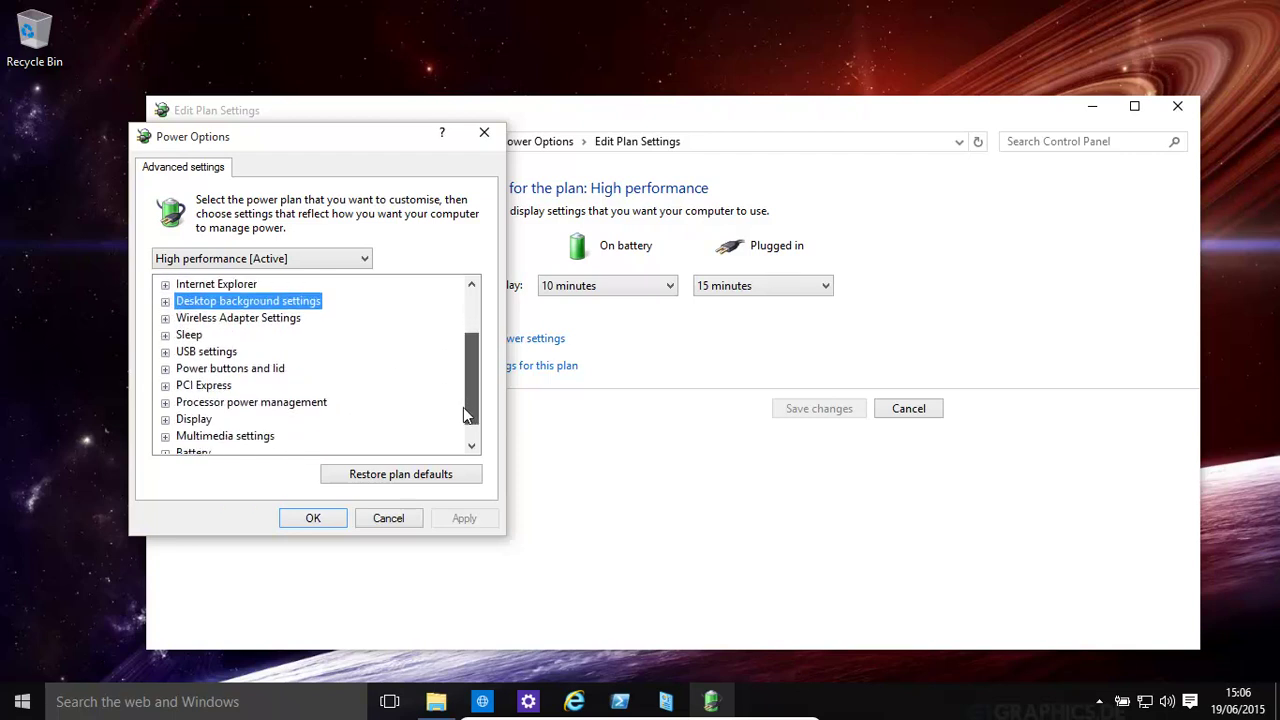
# Keep the on-battery wireless adapter Power Saving Mode at Maximum Performance and collapse the category.
pyautogui.click(165, 318)
pyautogui.click(183, 335)
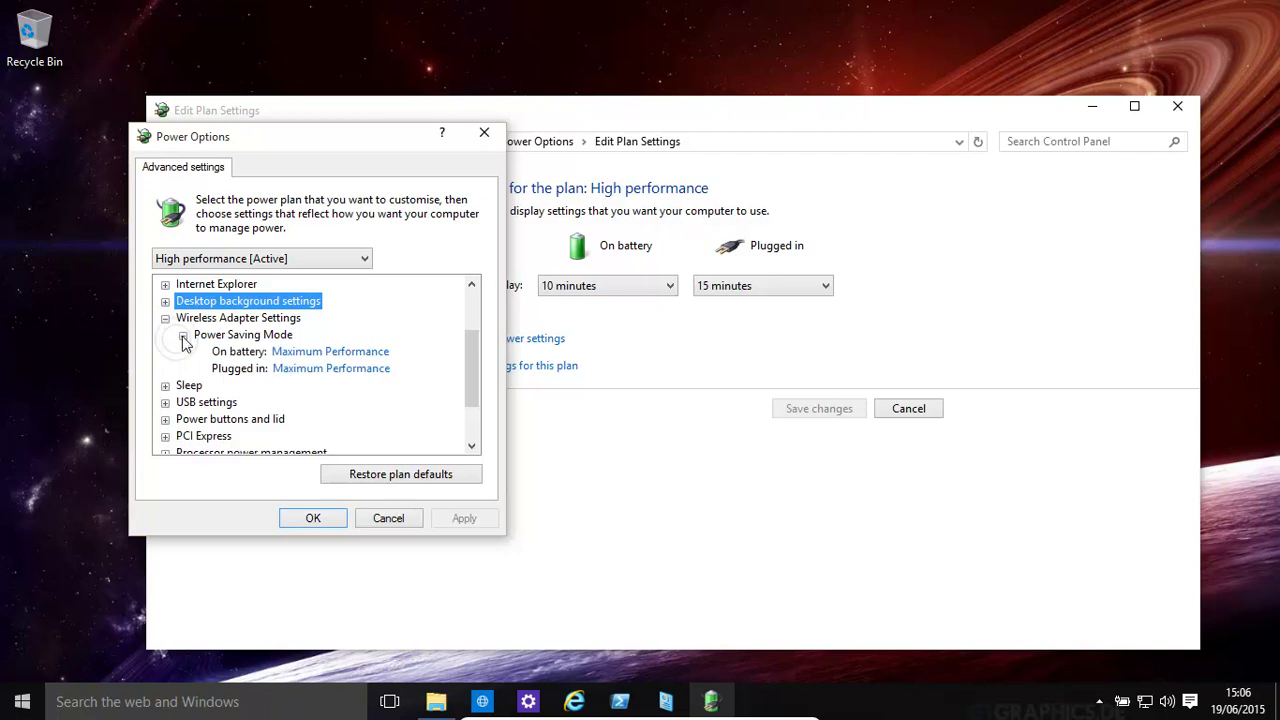
pyautogui.click(324, 355)
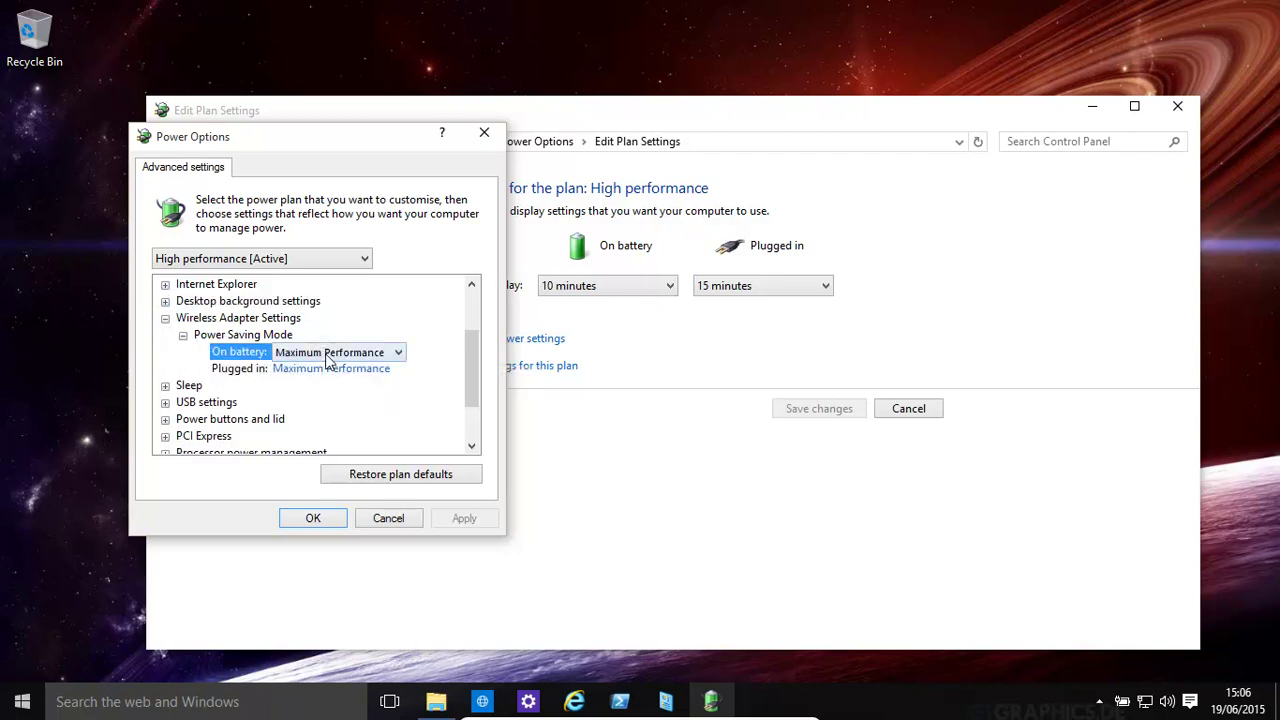
pyautogui.click(399, 355)
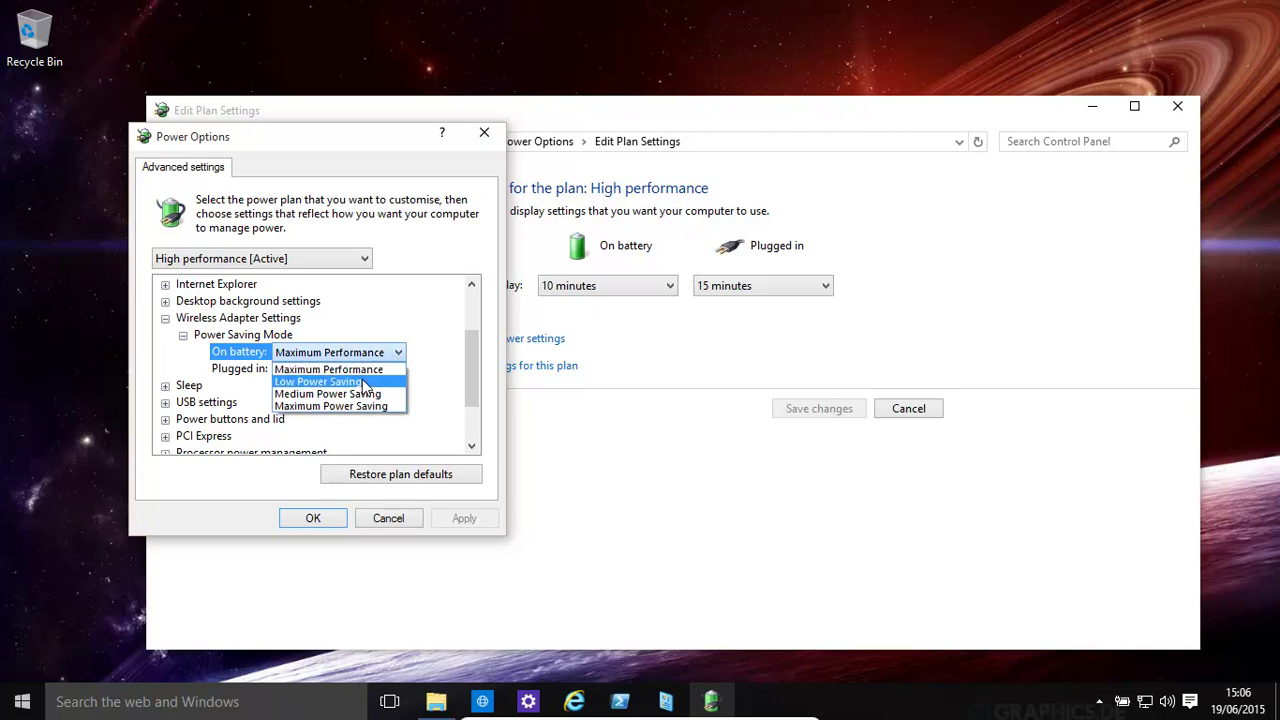
pyautogui.click(447, 381)
pyautogui.click(166, 318)
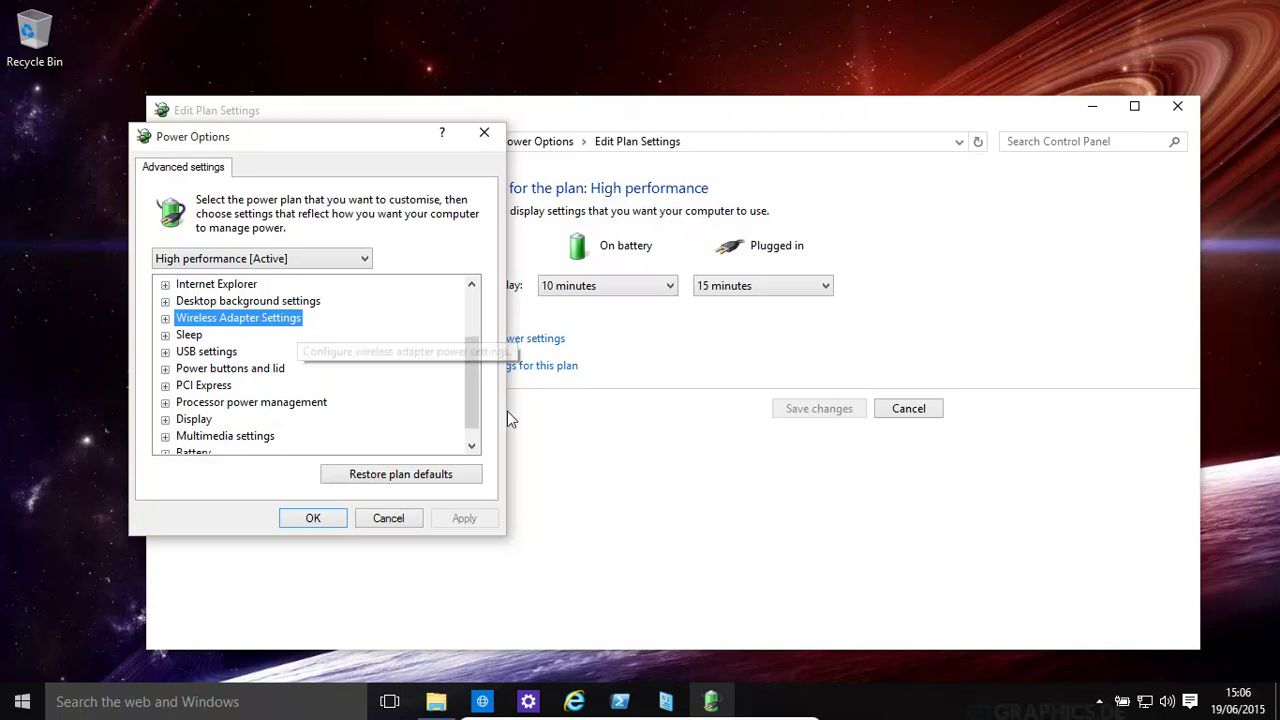
# Expand Sleep to check the Allow wake timers values, then collapse it.
pyautogui.click(165, 335)
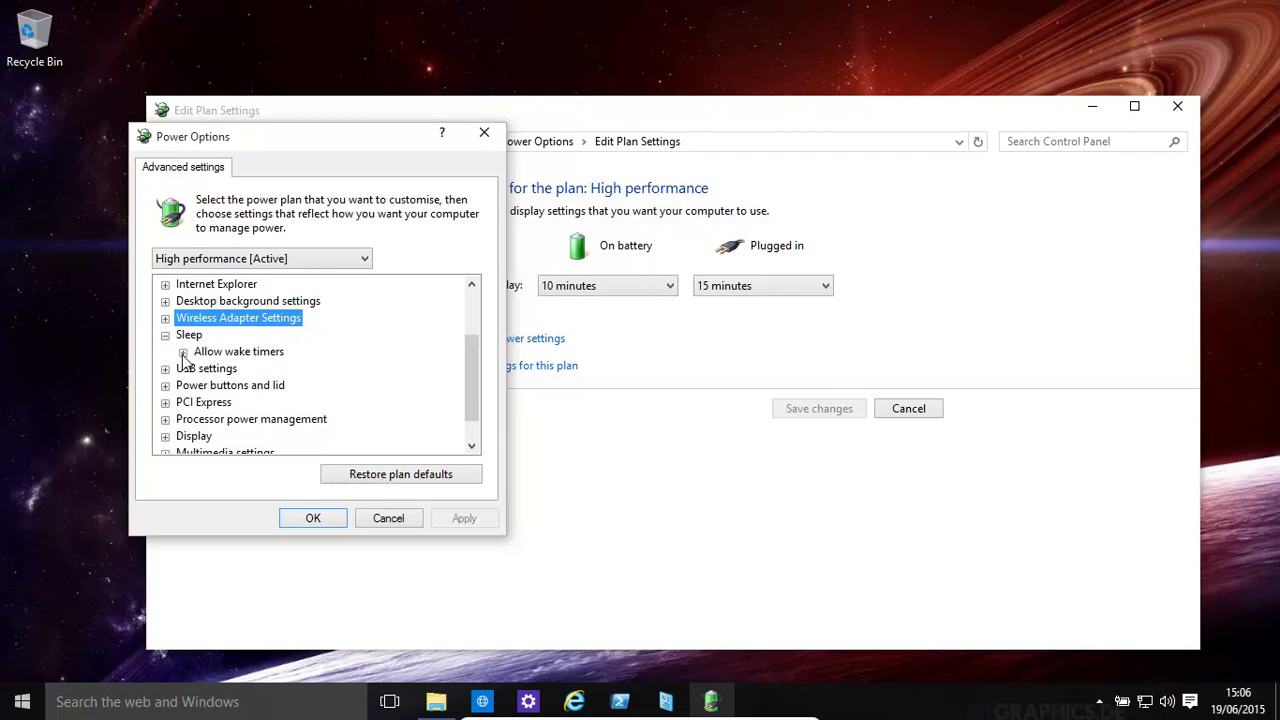
pyautogui.click(183, 352)
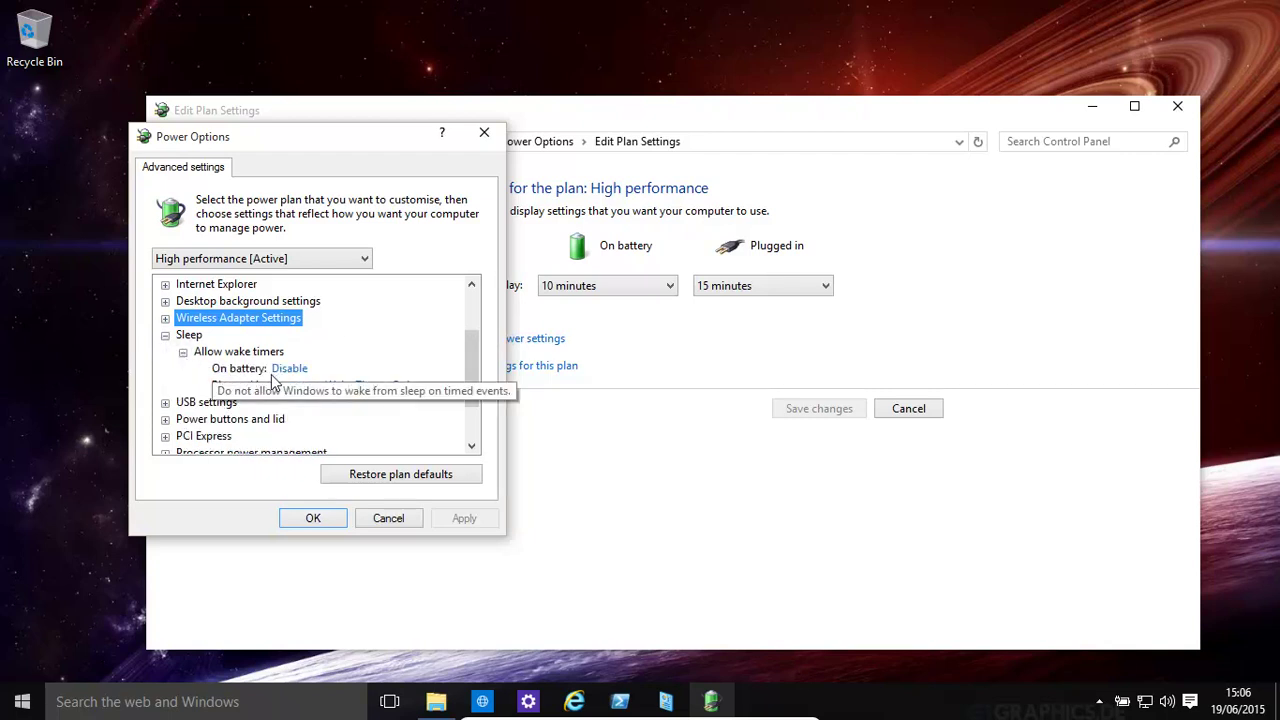
pyautogui.click(165, 336)
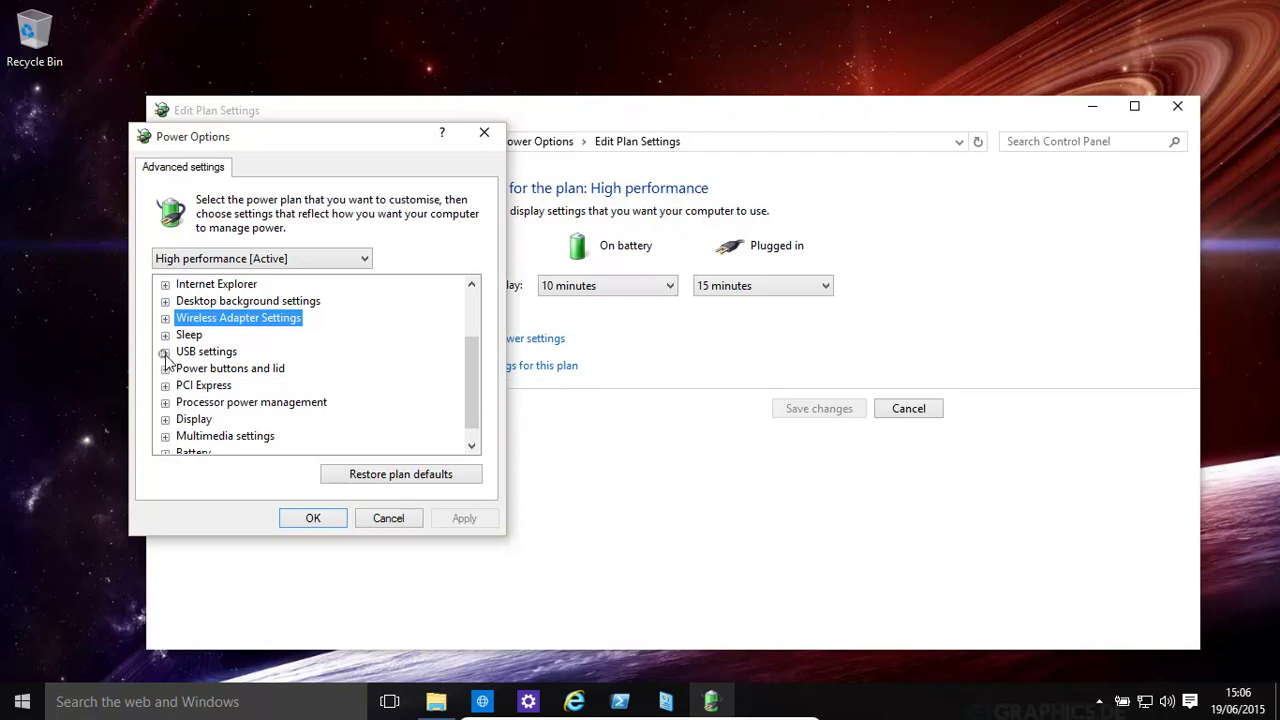
# Review the USB, Power buttons and lid, and PCI Express Link State Power Management settings.
pyautogui.click(165, 352)
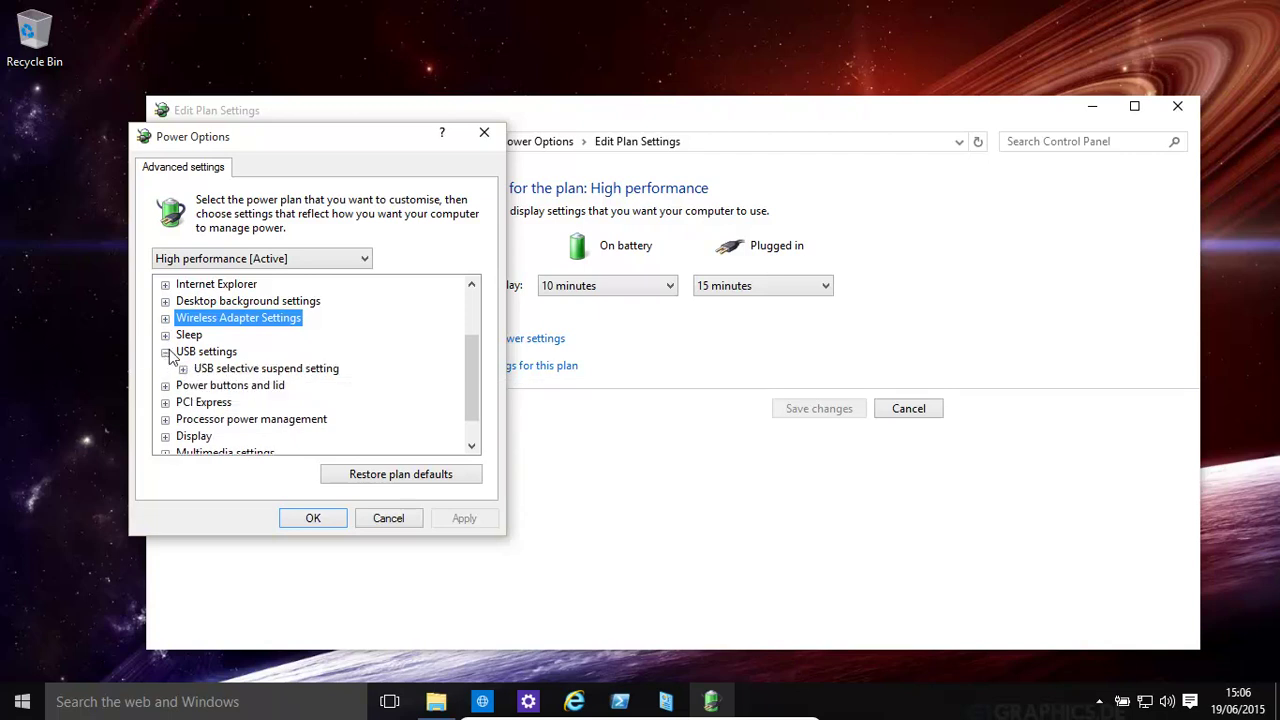
pyautogui.click(165, 352)
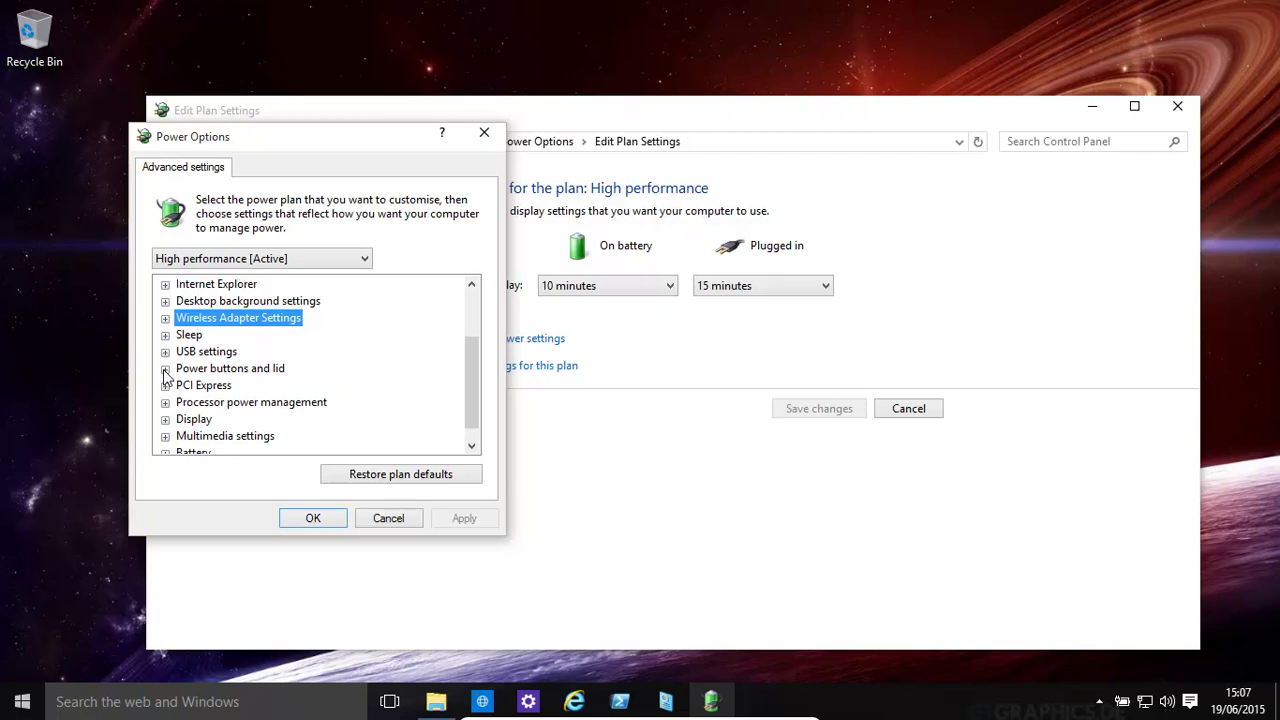
pyautogui.click(165, 369)
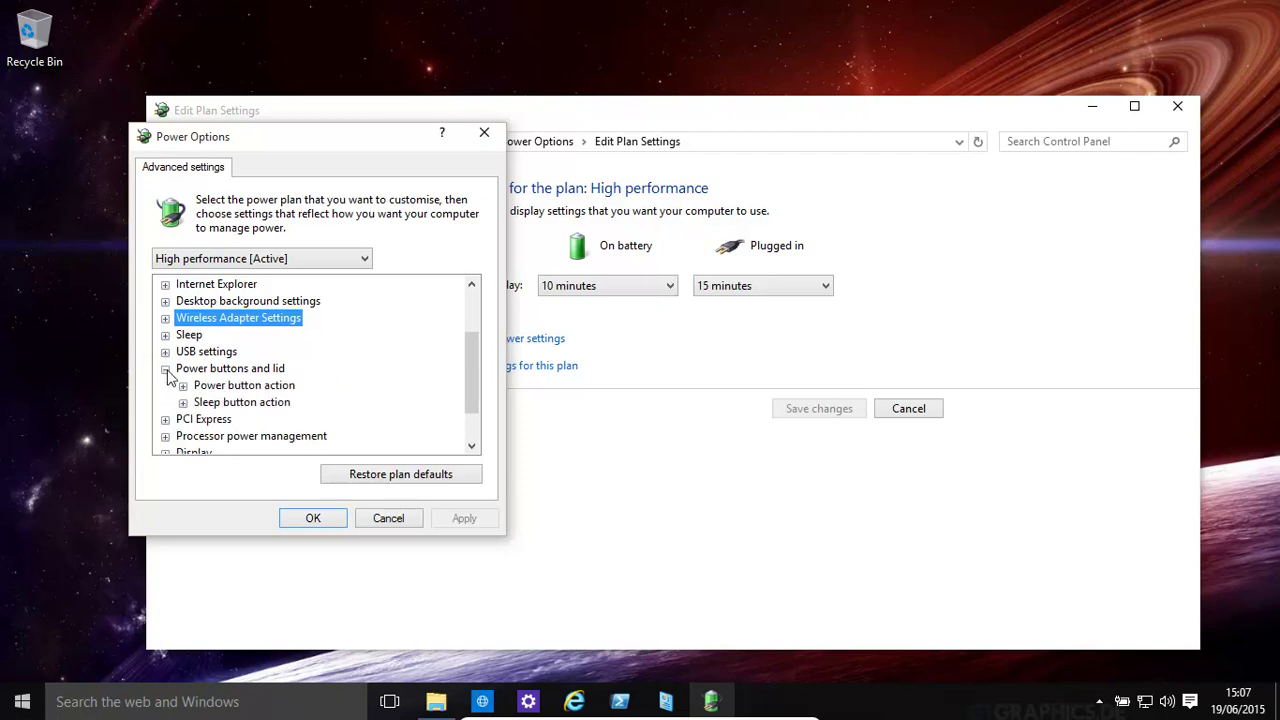
pyautogui.click(165, 369)
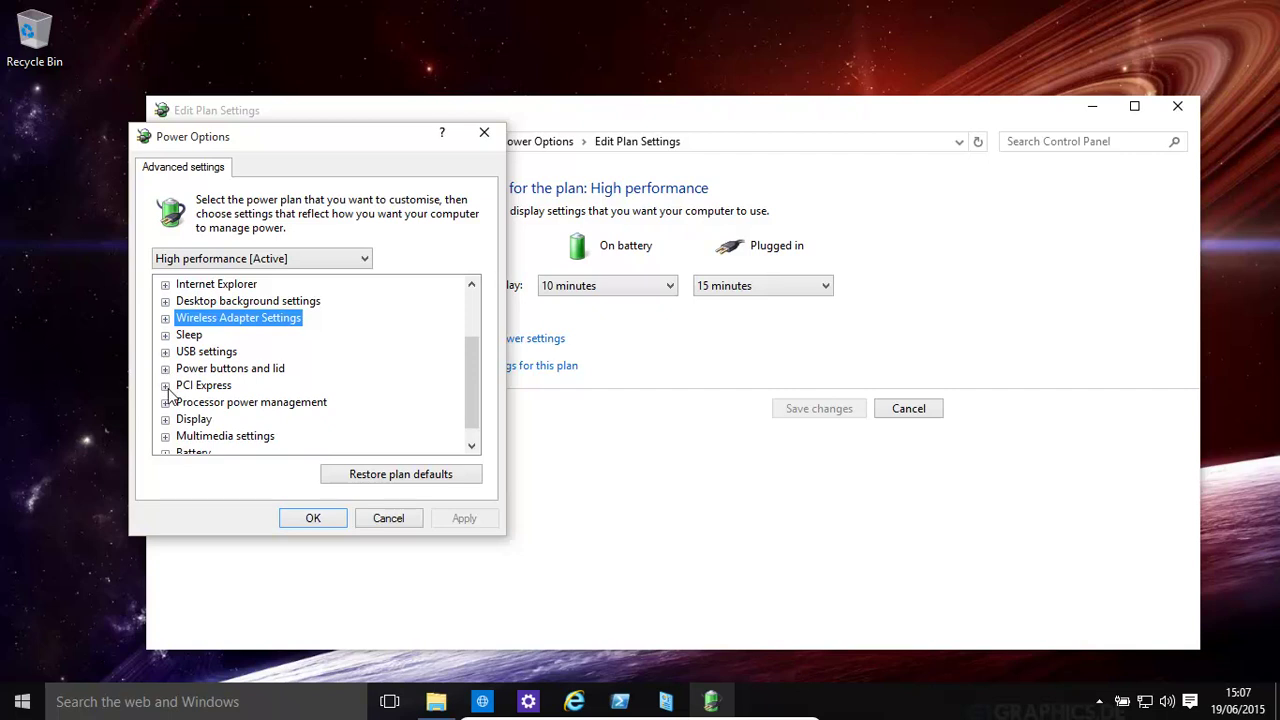
pyautogui.click(166, 386)
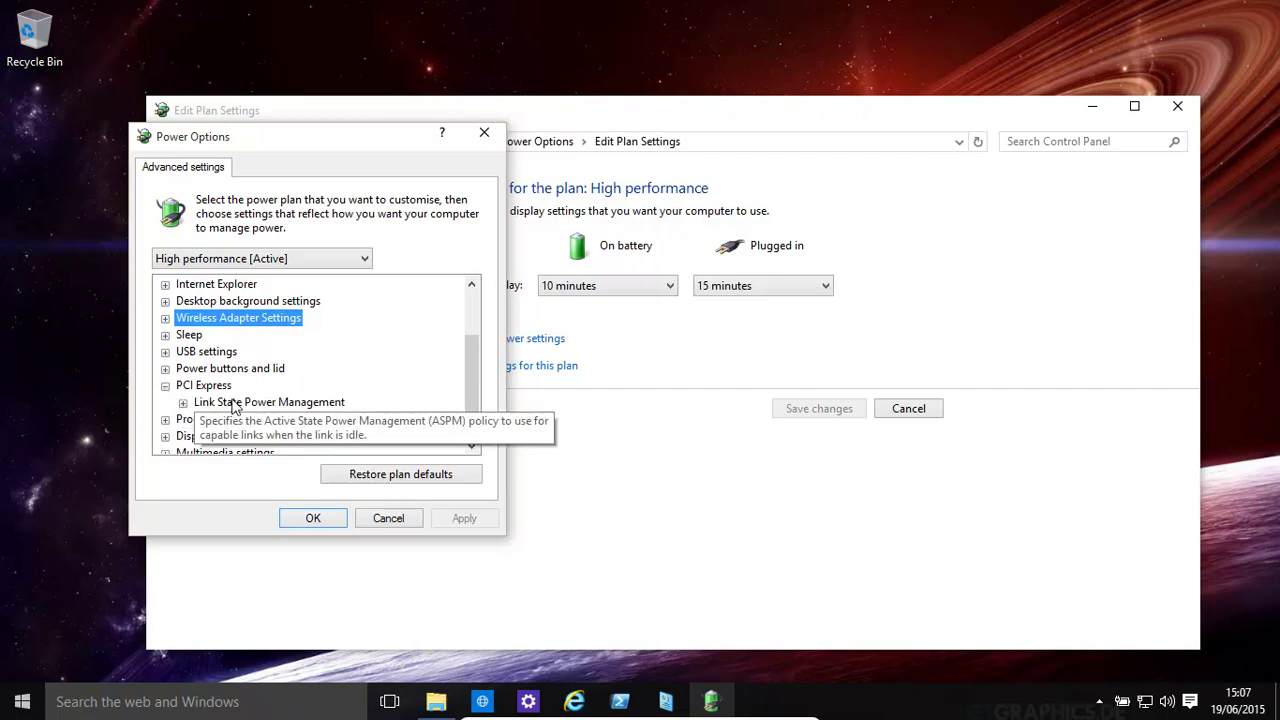
pyautogui.click(183, 402)
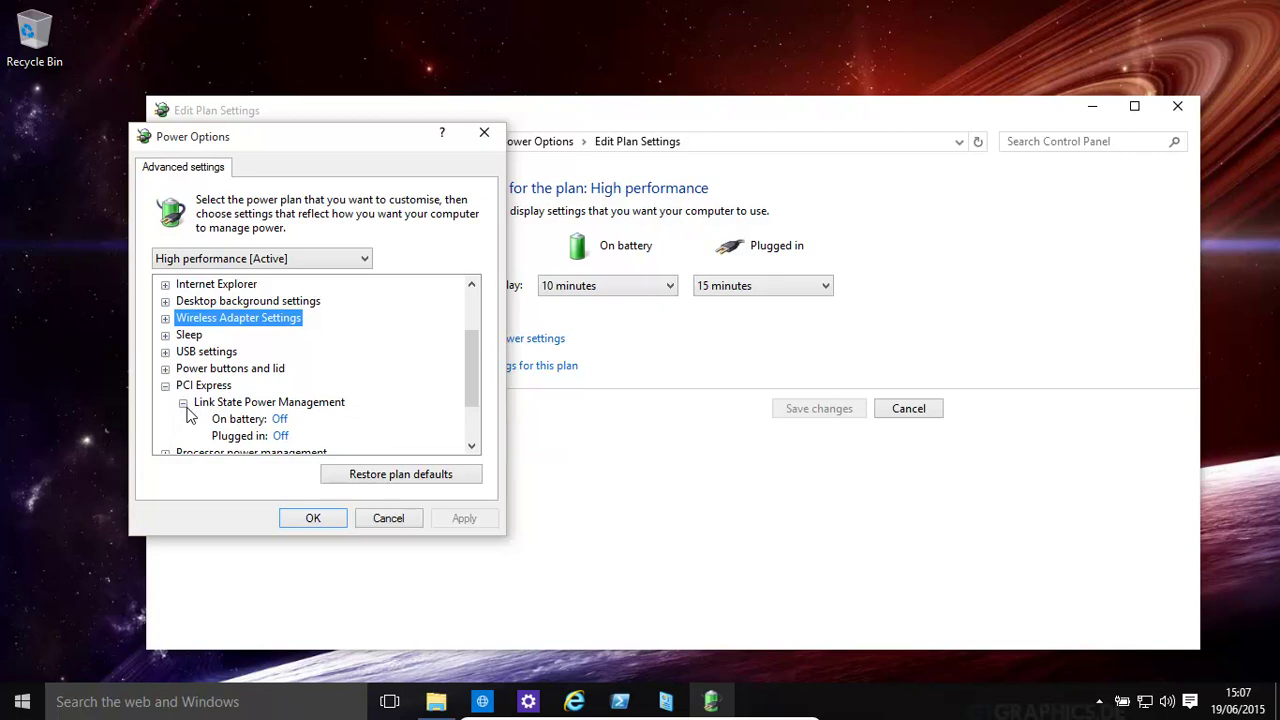
pyautogui.click(166, 386)
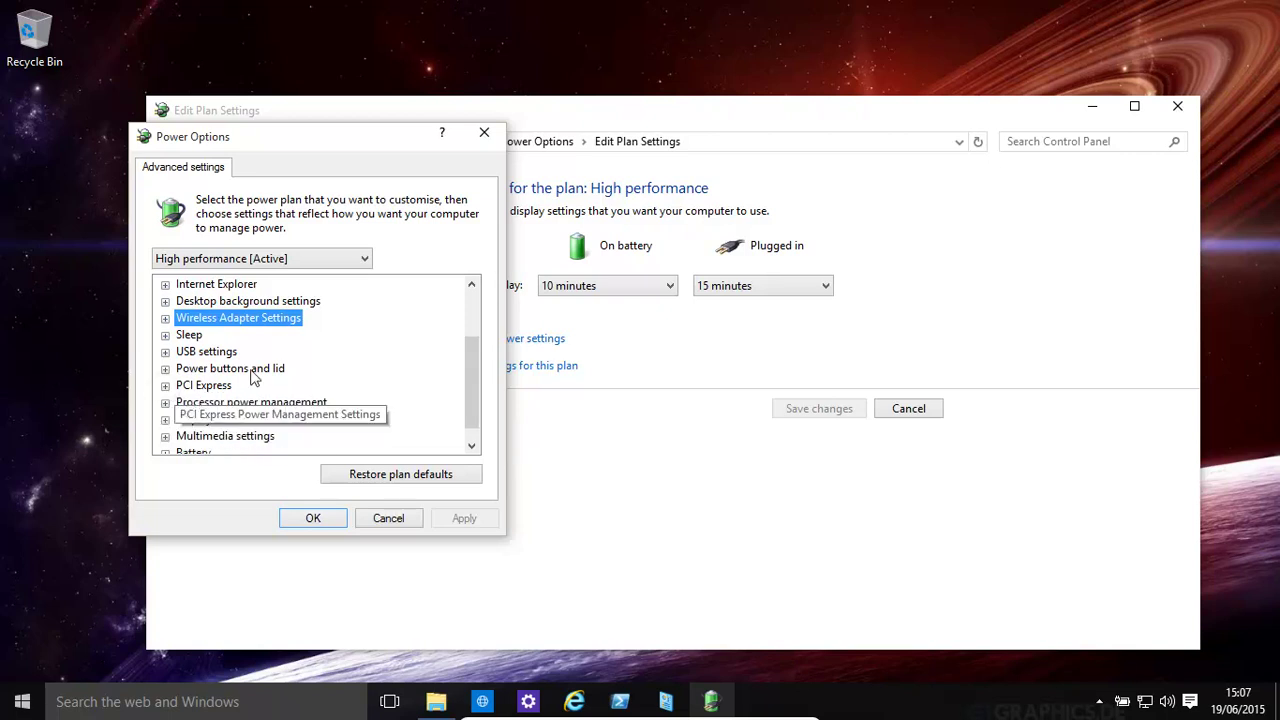
# Expand Processor power management to show the System cooling policy values.
pyautogui.moveTo(471, 357); pyautogui.dragTo(466, 422)
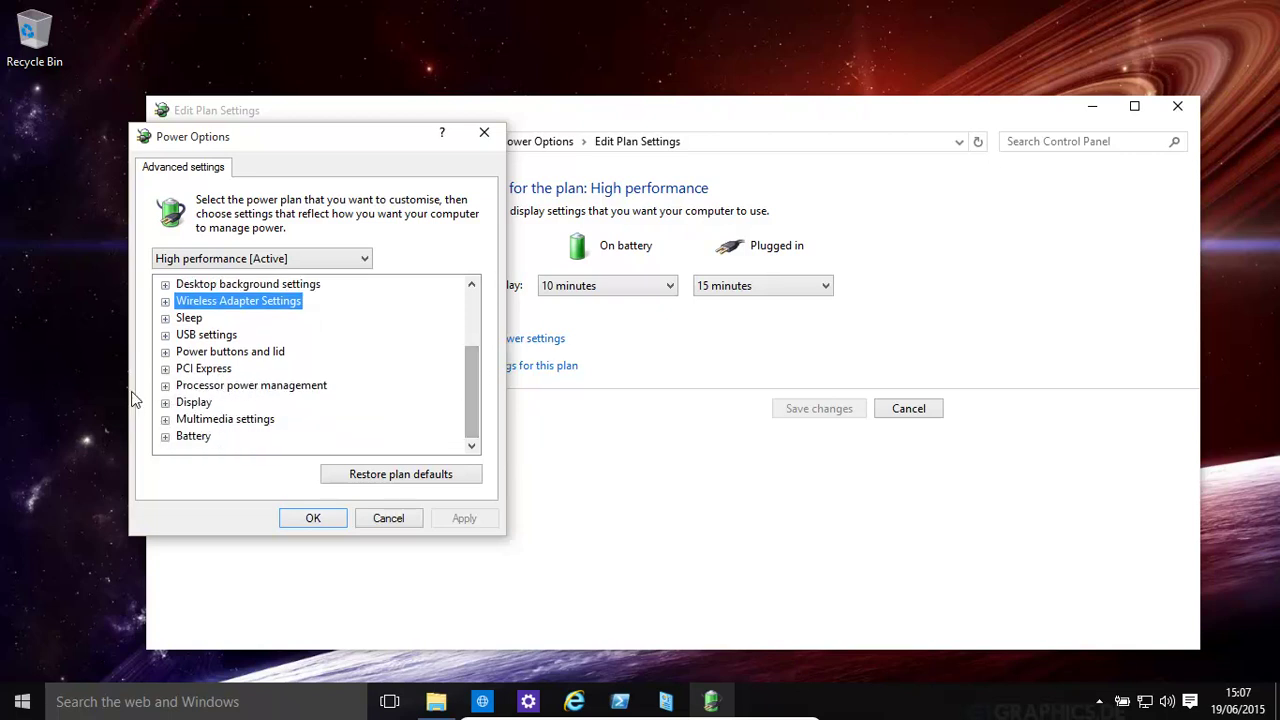
pyautogui.click(166, 388)
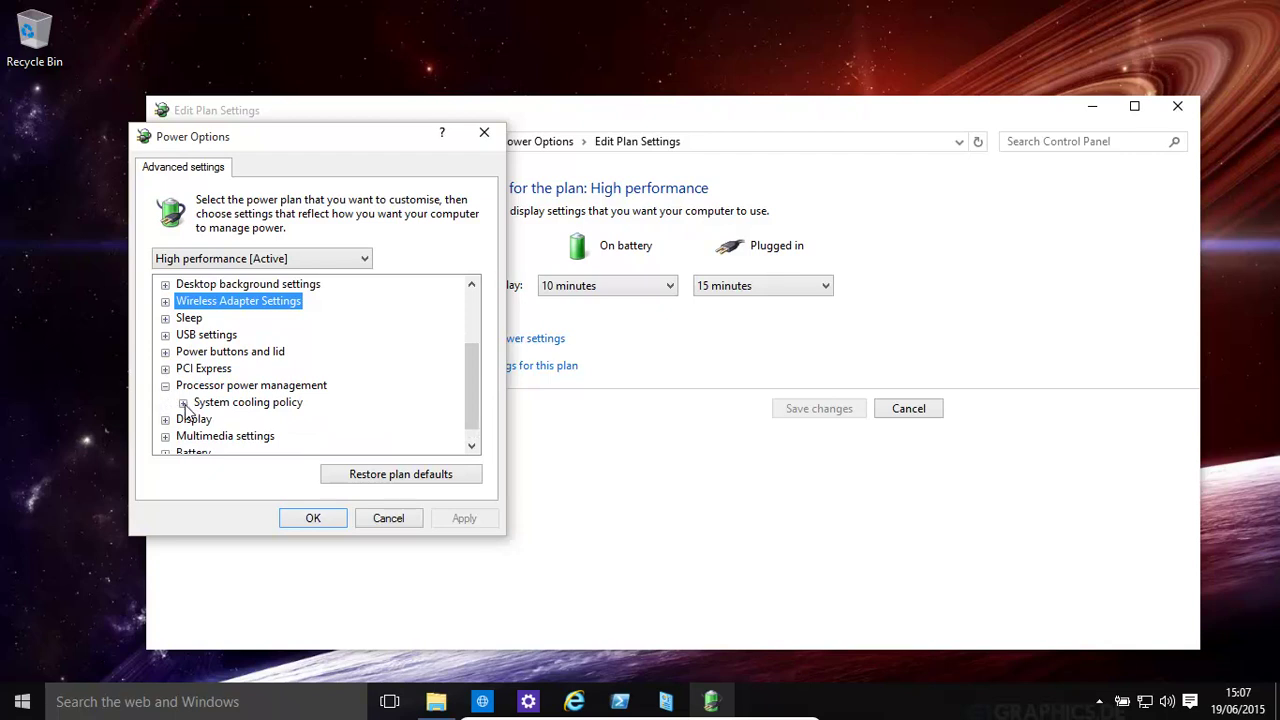
pyautogui.click(183, 403)
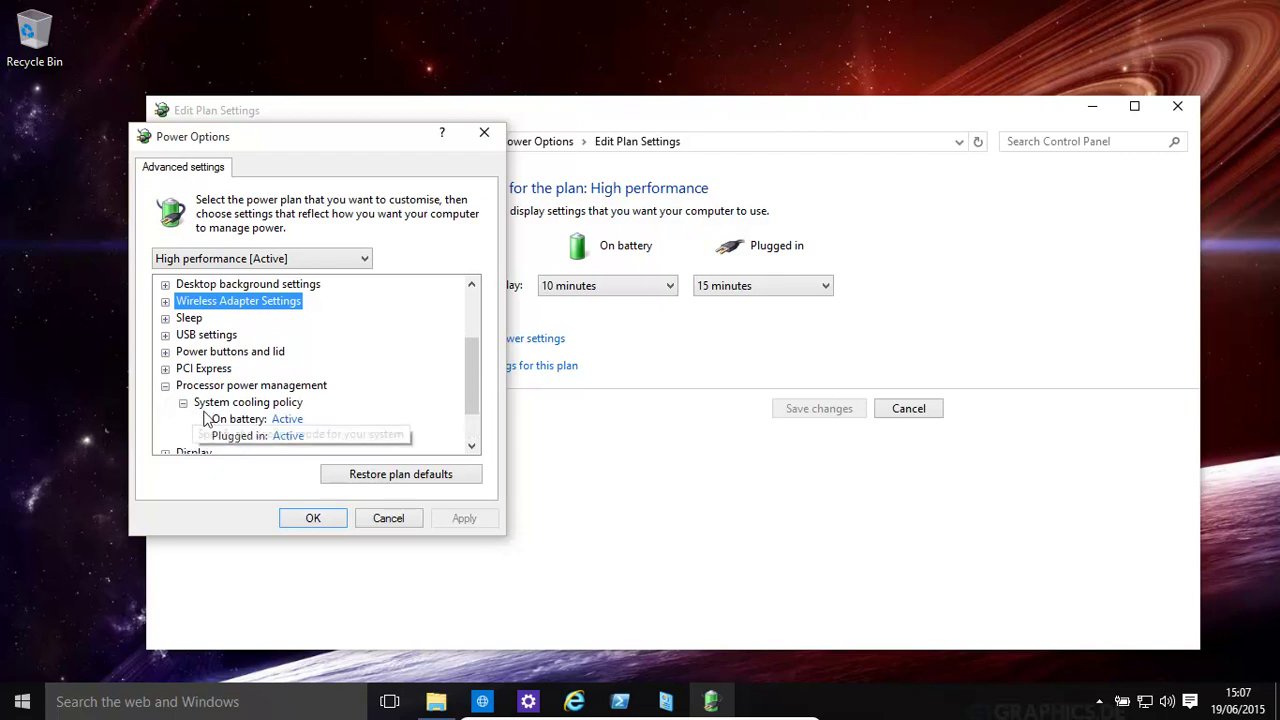
# Leave the on-battery System cooling policy set to Active.
pyautogui.click(290, 420)
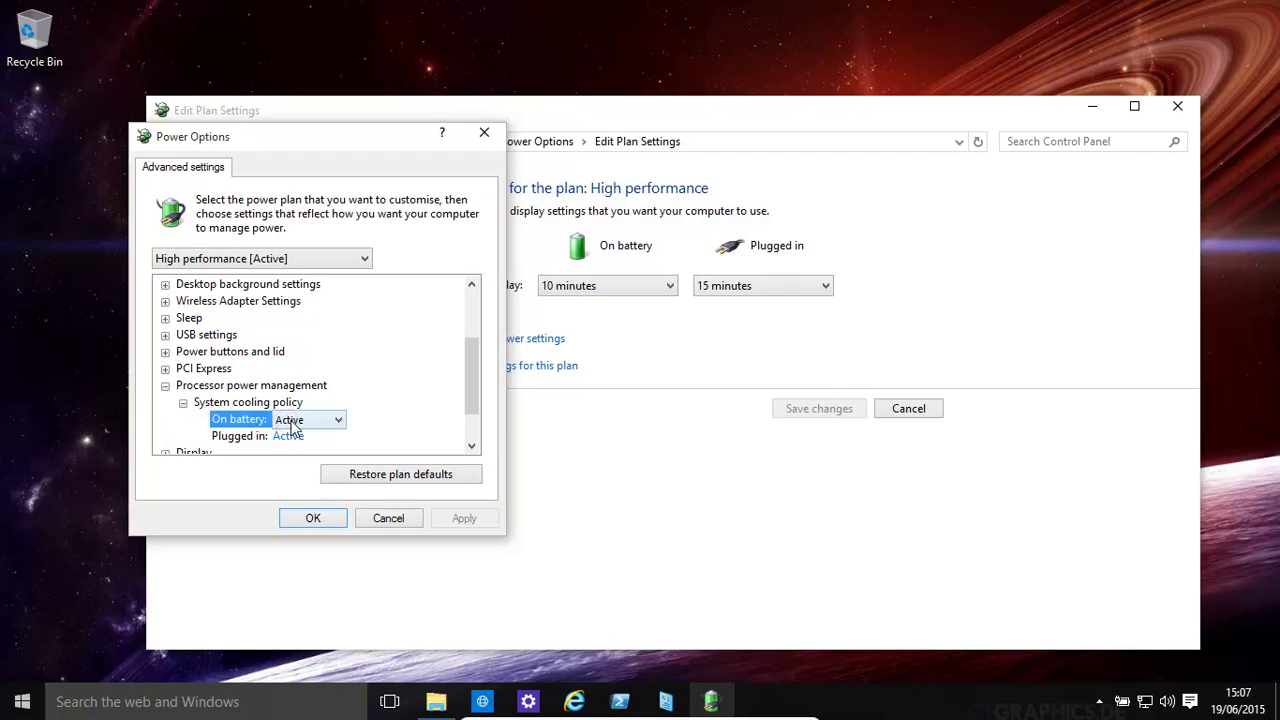
pyautogui.click(336, 420)
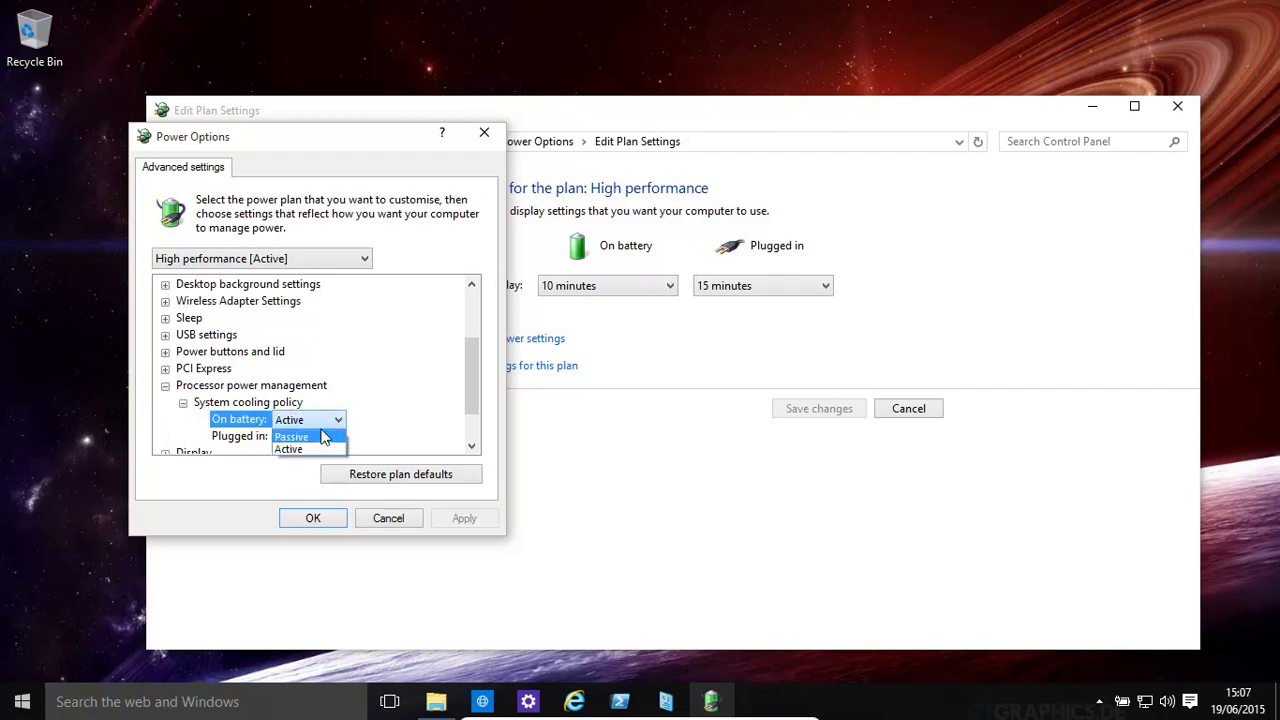
pyautogui.click(403, 402)
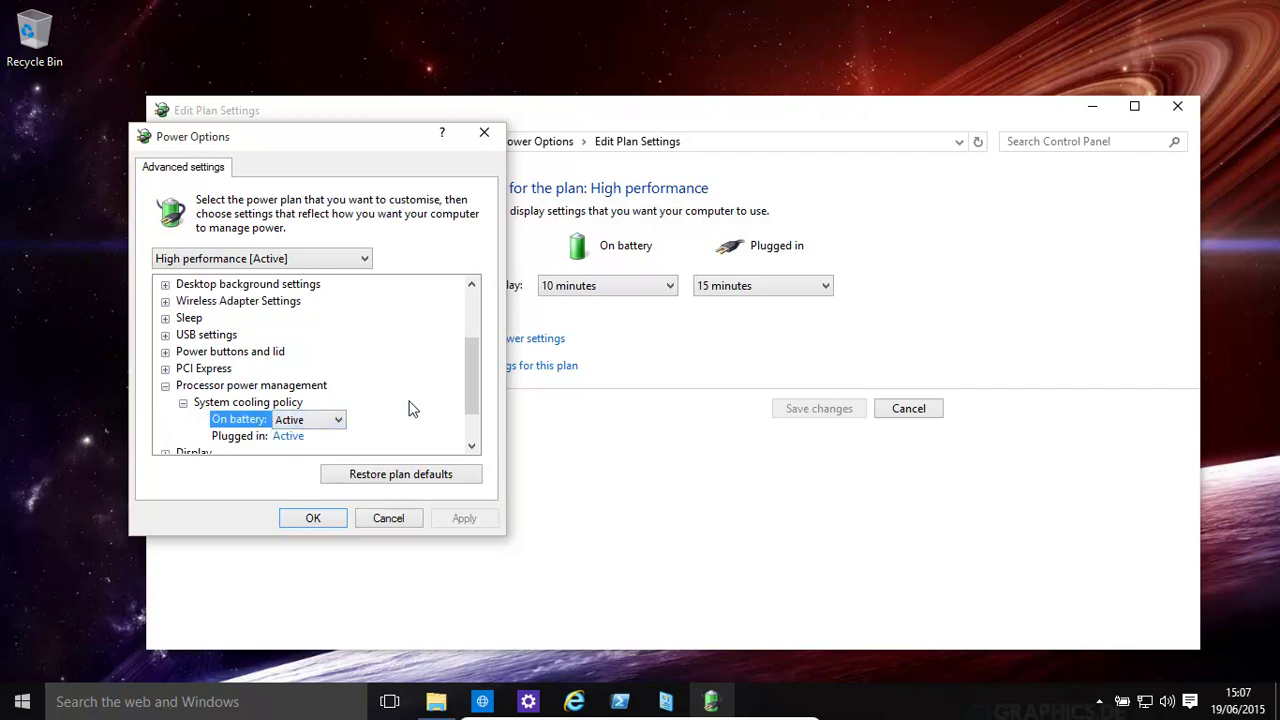
# Collapse Processor power management and expand the Display settings.
pyautogui.click(166, 387)
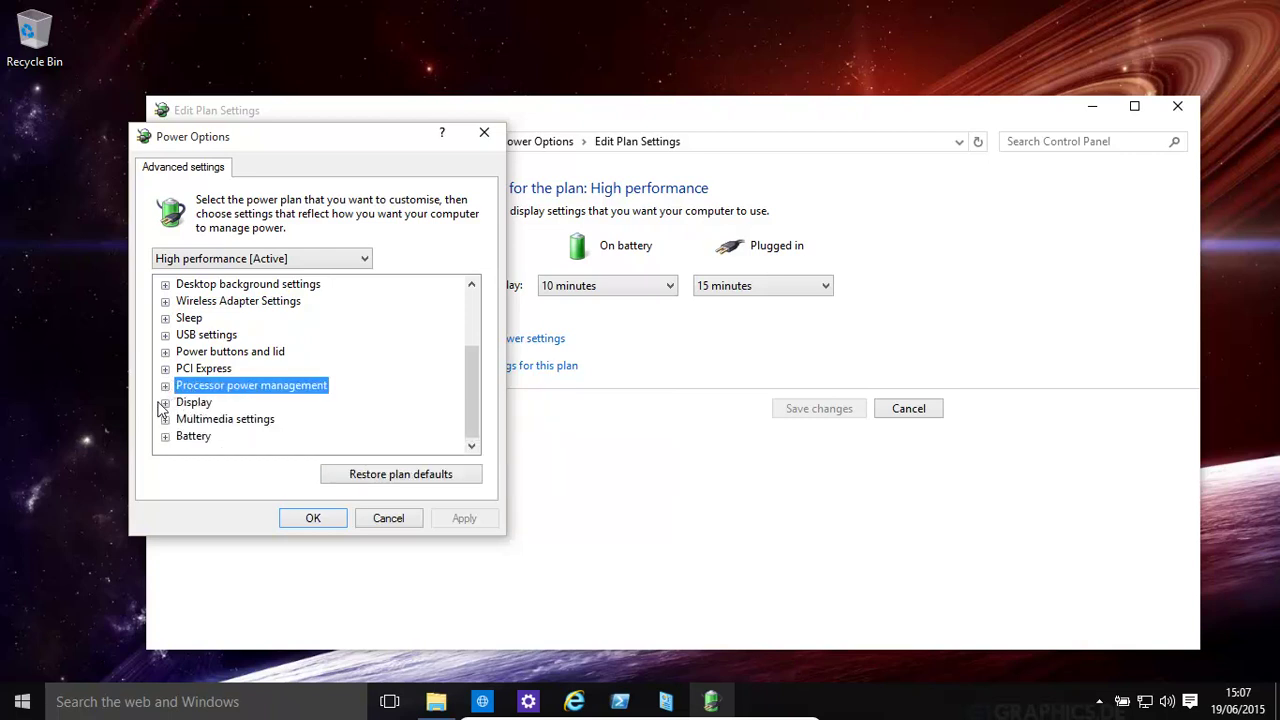
pyautogui.click(165, 403)
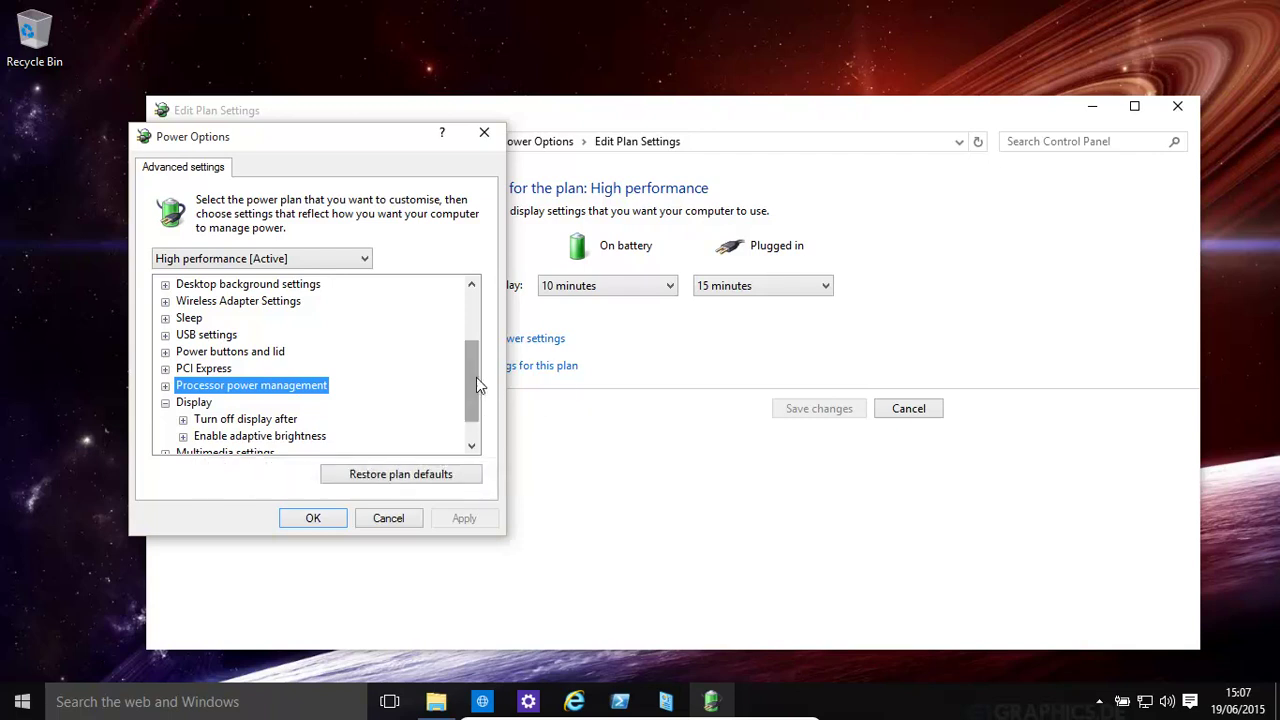
pyautogui.moveTo(476, 377); pyautogui.dragTo(464, 414)
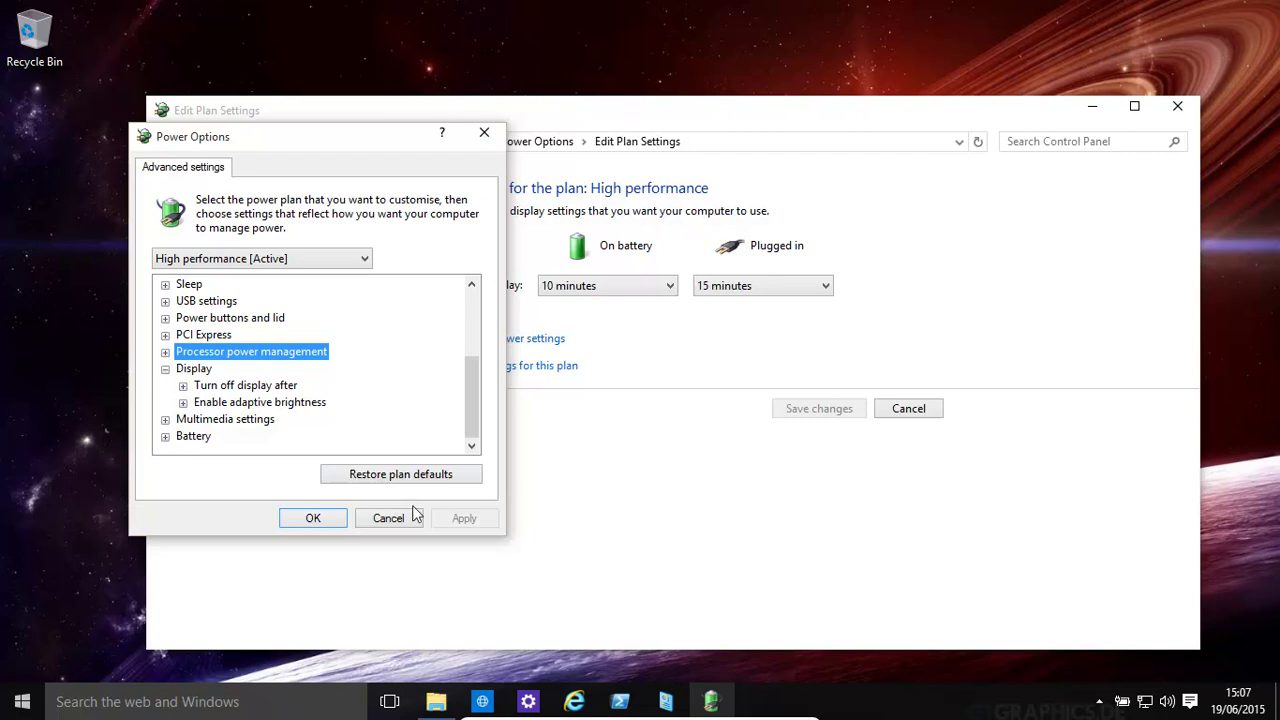
# Confirm the advanced settings with OK to return to the High performance Edit Plan Settings page.
pyautogui.click(312, 518)
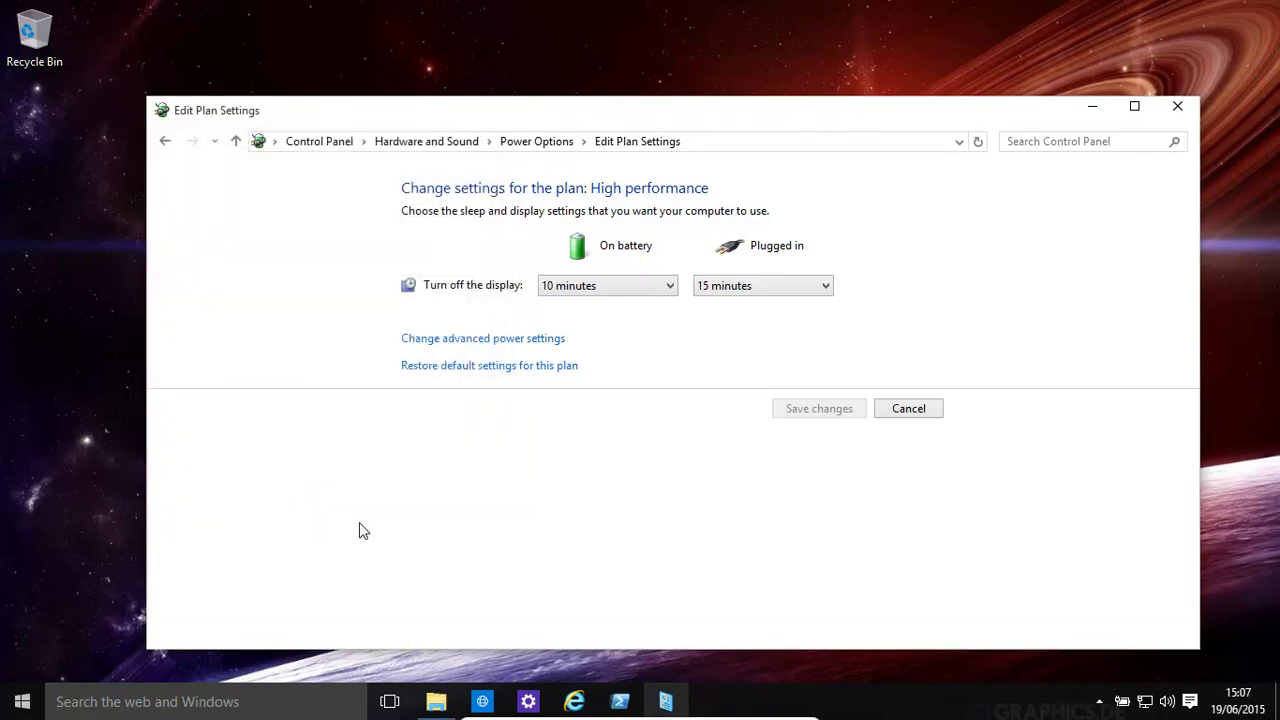